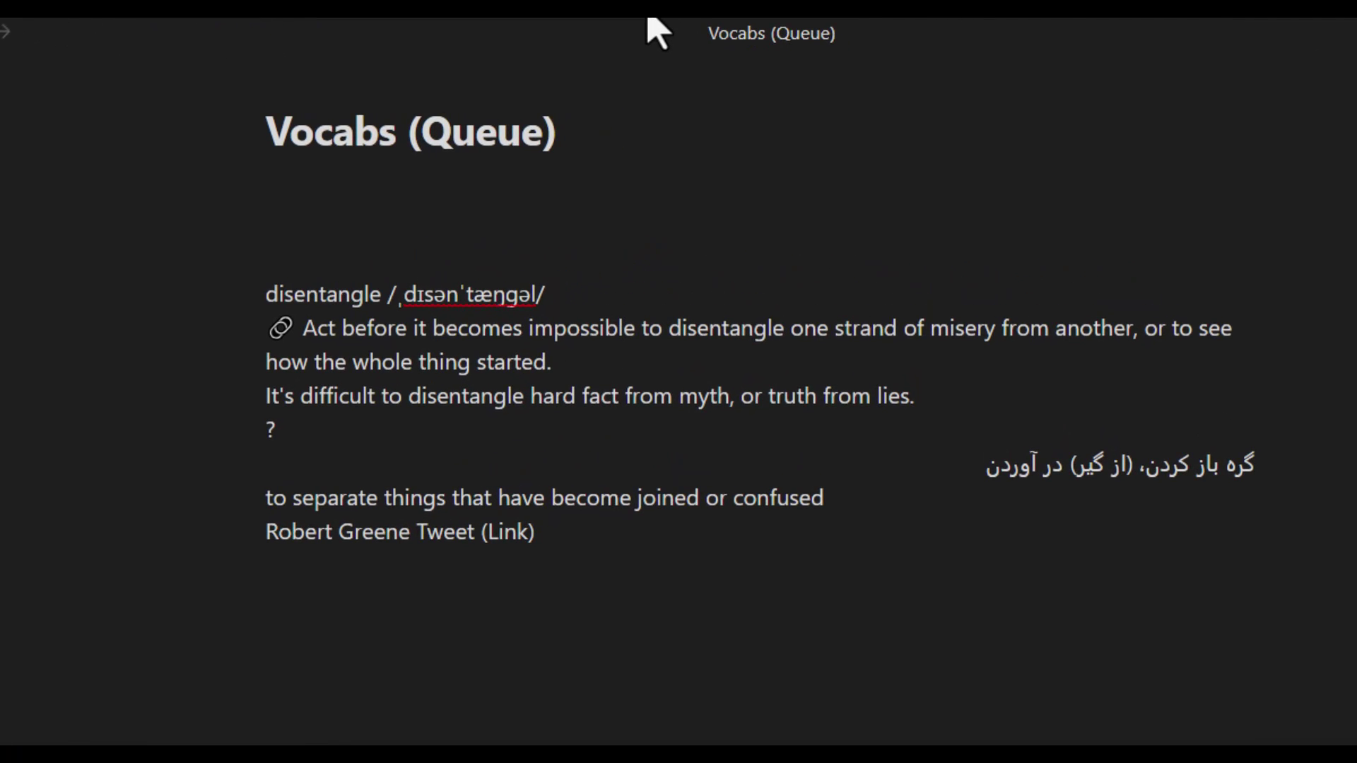
Step: Preview the note in Reading view, return to editing, and colour the example sentence's 'disentangle' green
key("ctrl+e")
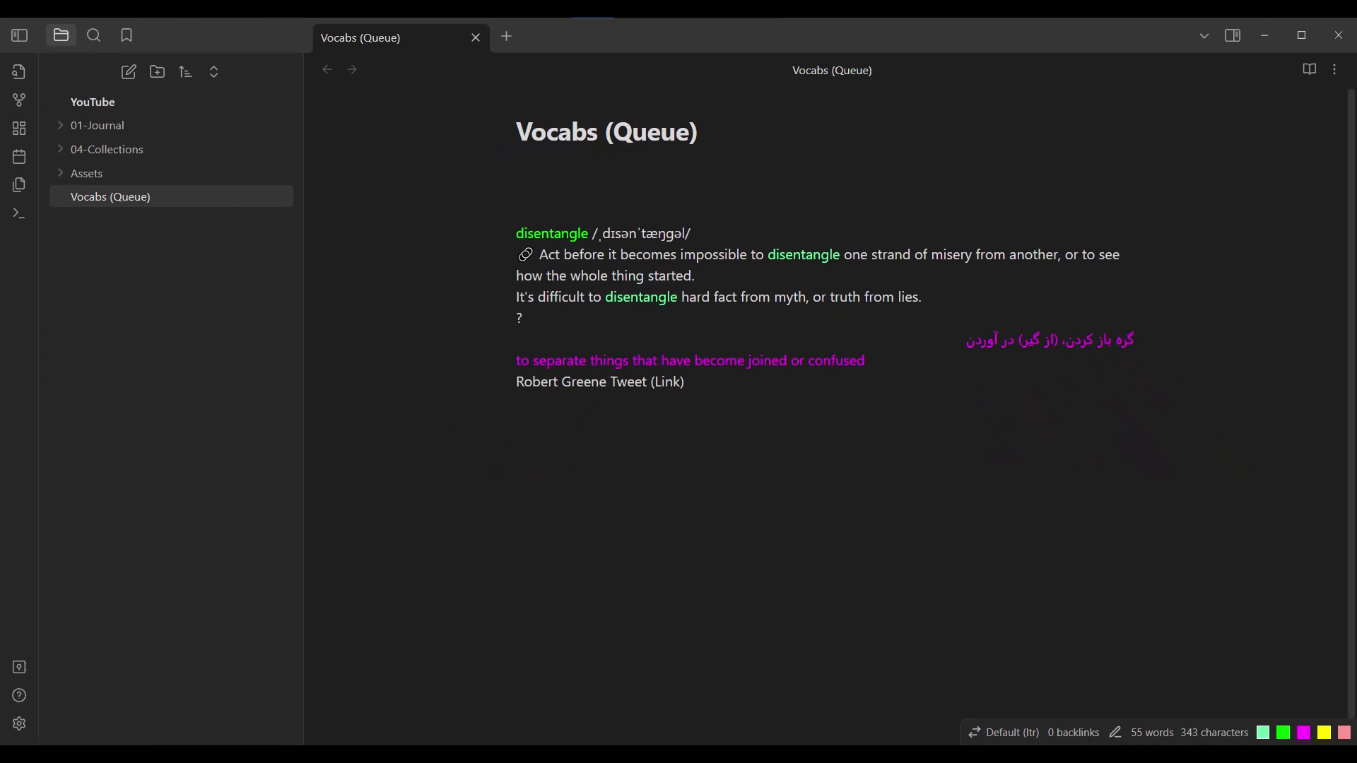
key("ctrl+e")
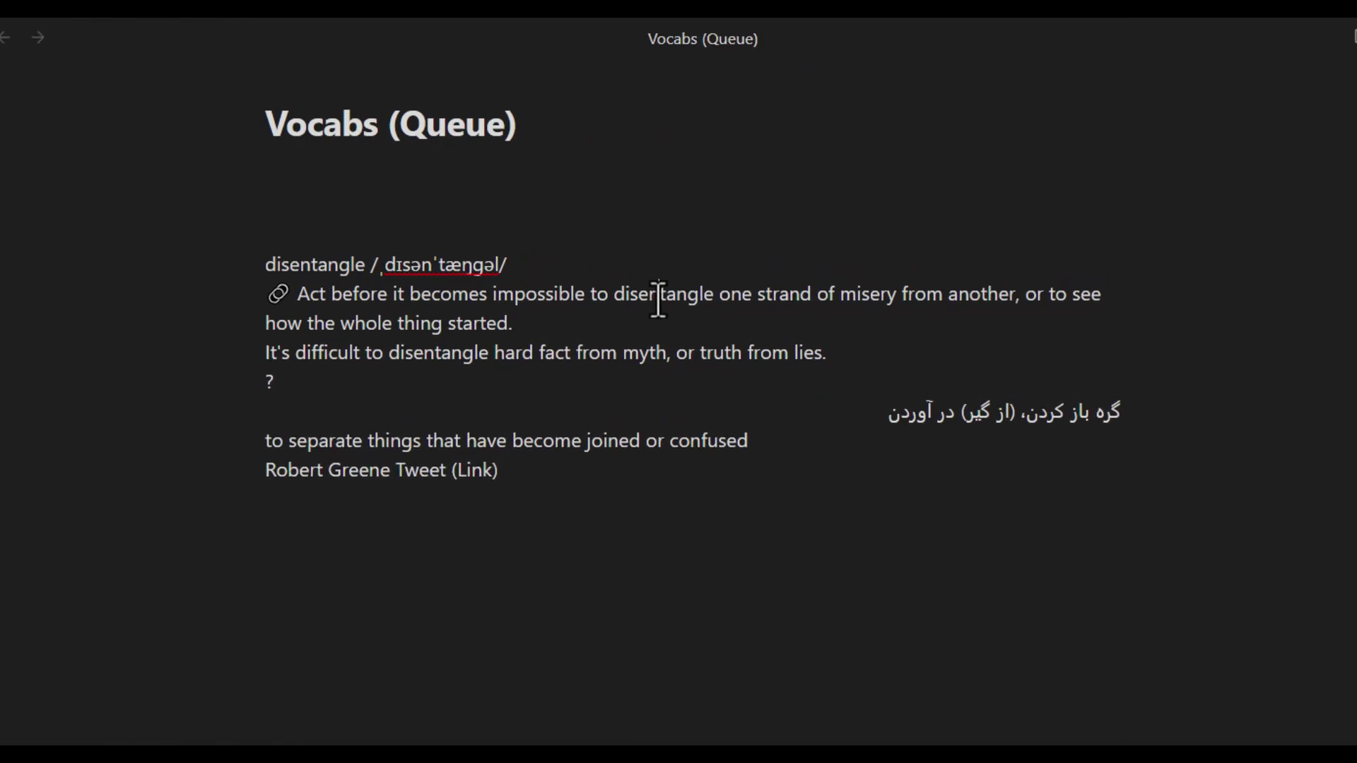
double_click(801, 257)
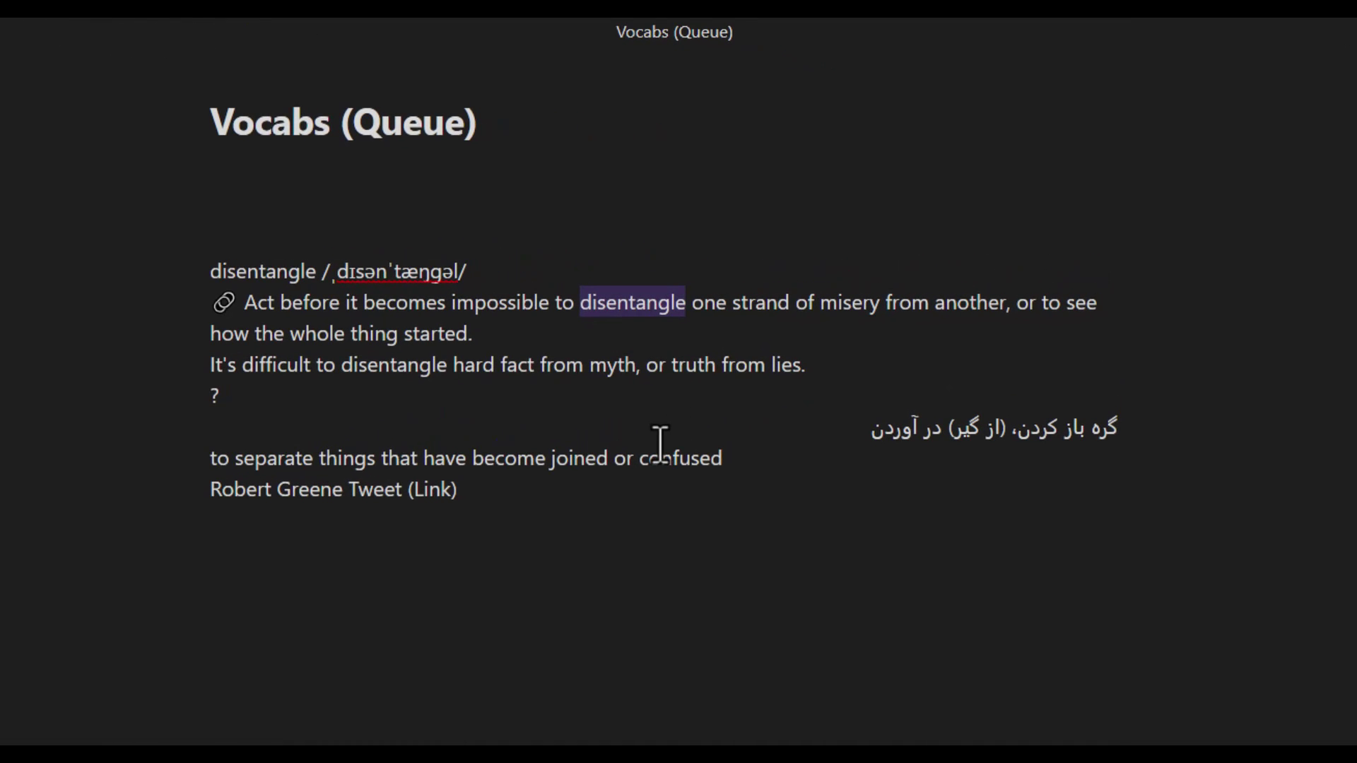
key("ctrl+shift+h")
left_click(661, 429)
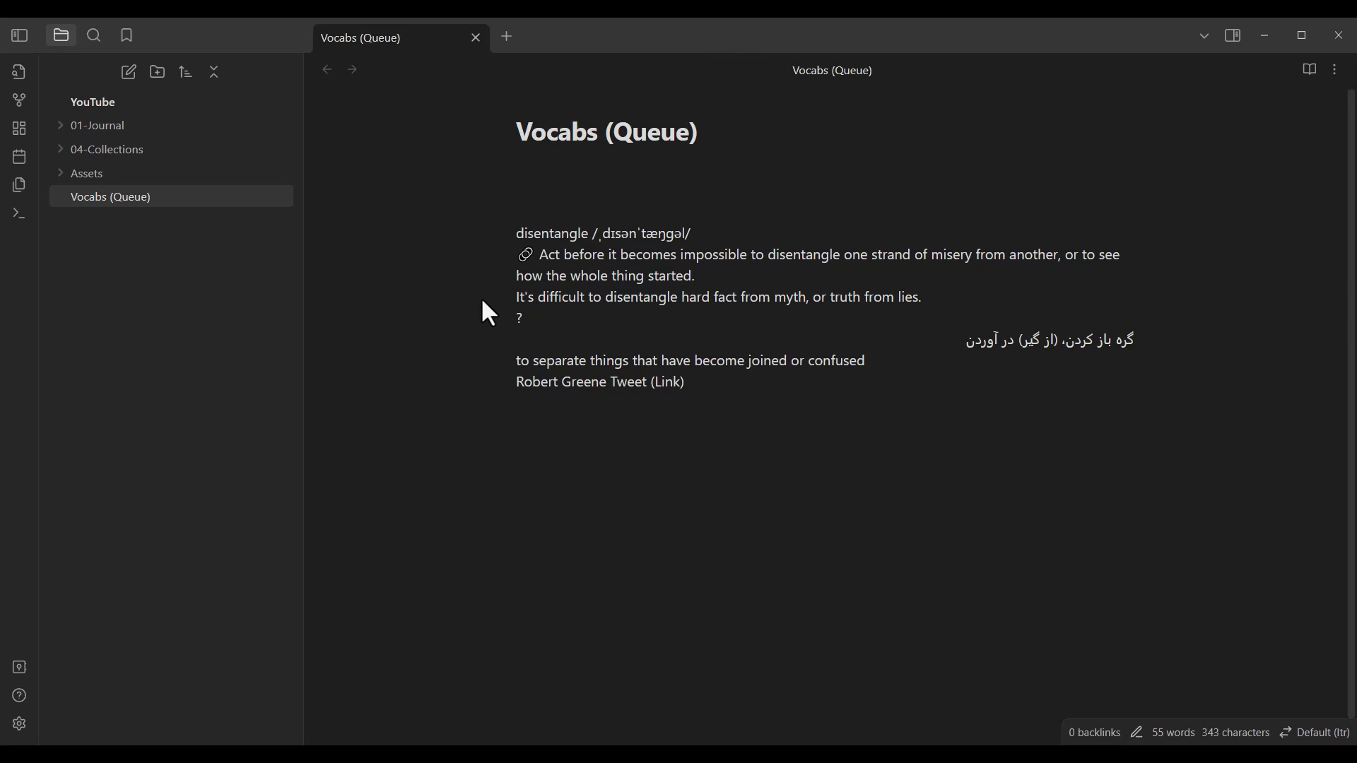
Step: Turn on community plugins from the Community plugins settings page
left_click(19, 724)
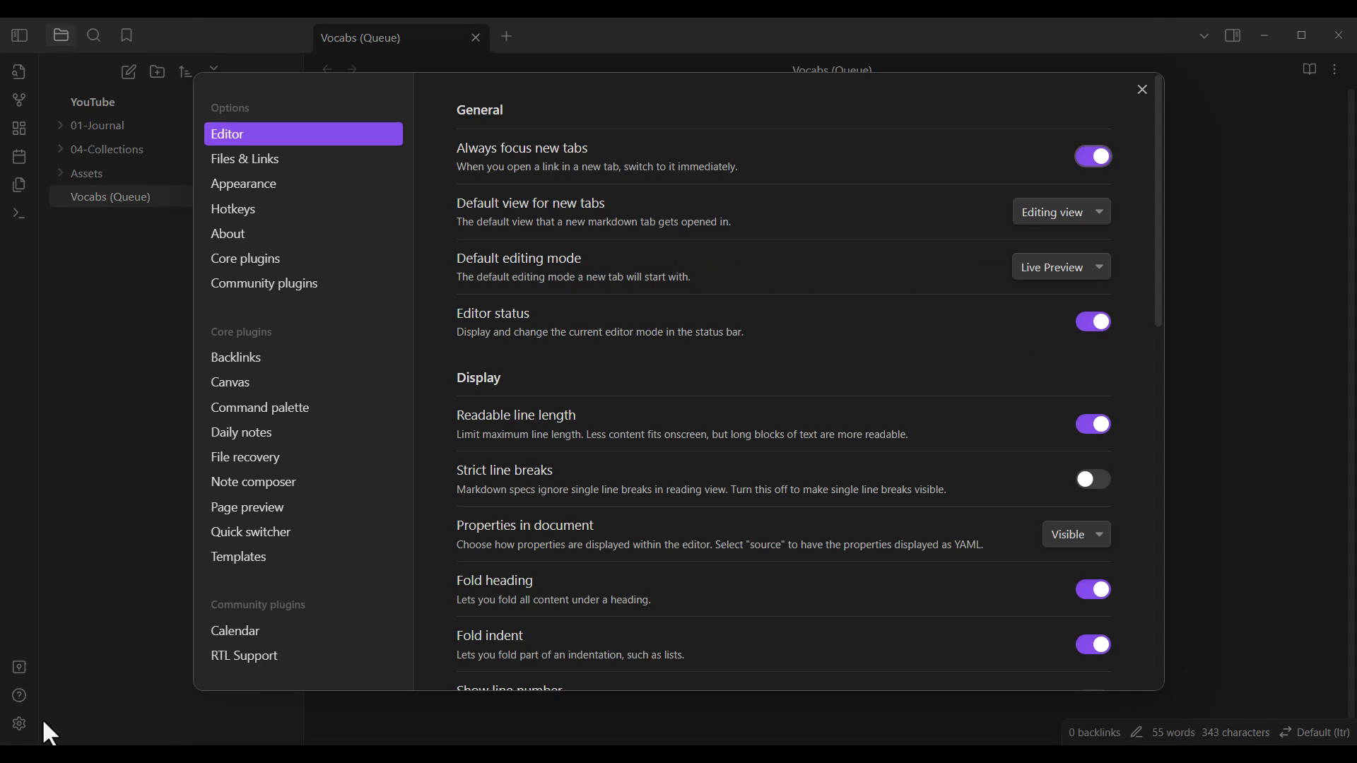
left_click(266, 285)
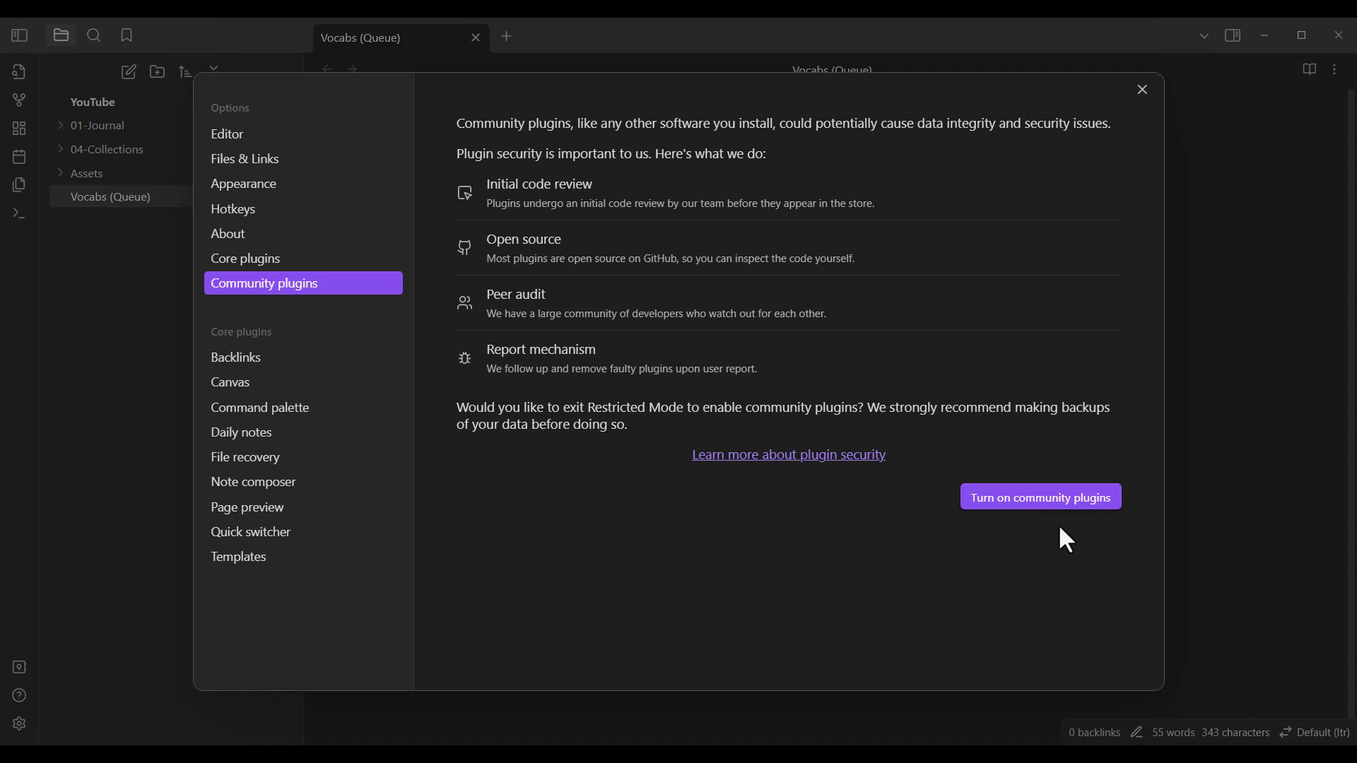
left_click(1068, 503)
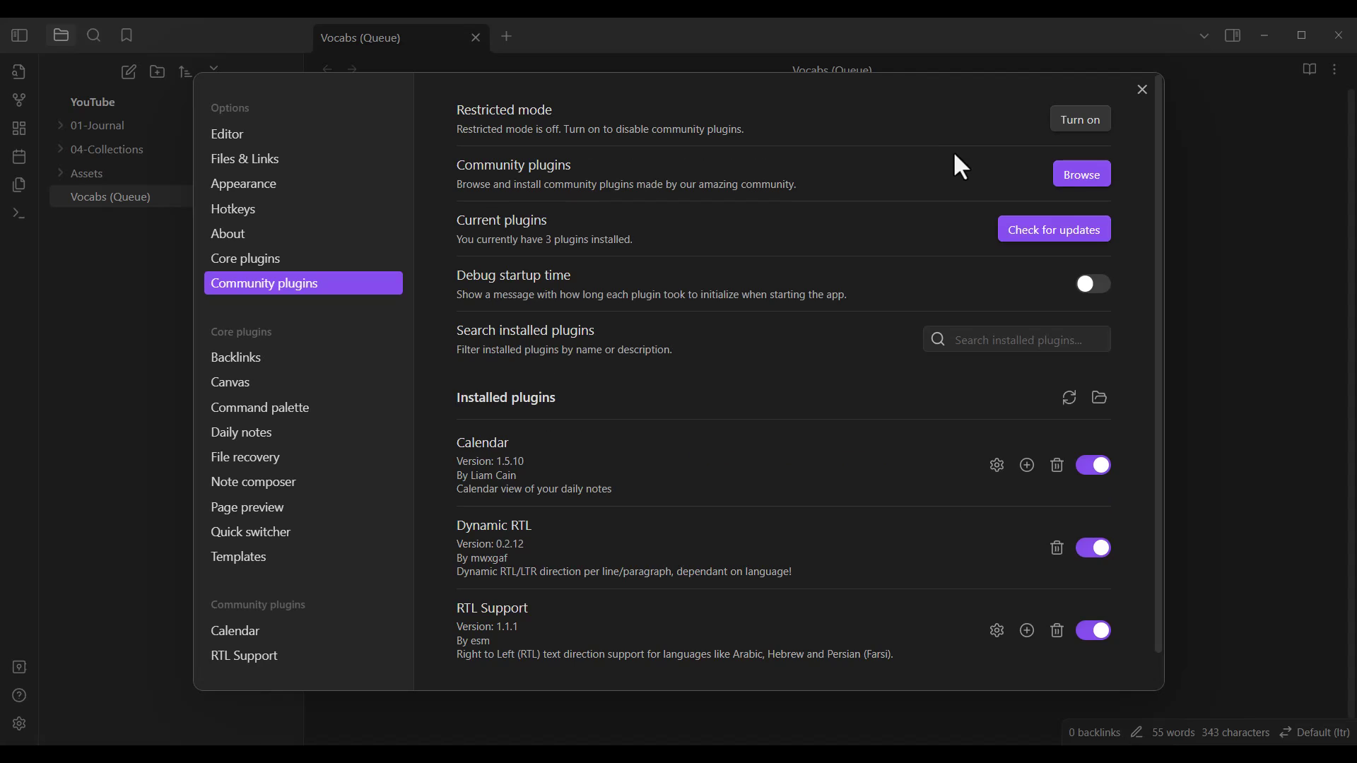
Step: Search the plugin browser for 'colored', then install and enable the Colored Text plugin
left_click(1058, 180)
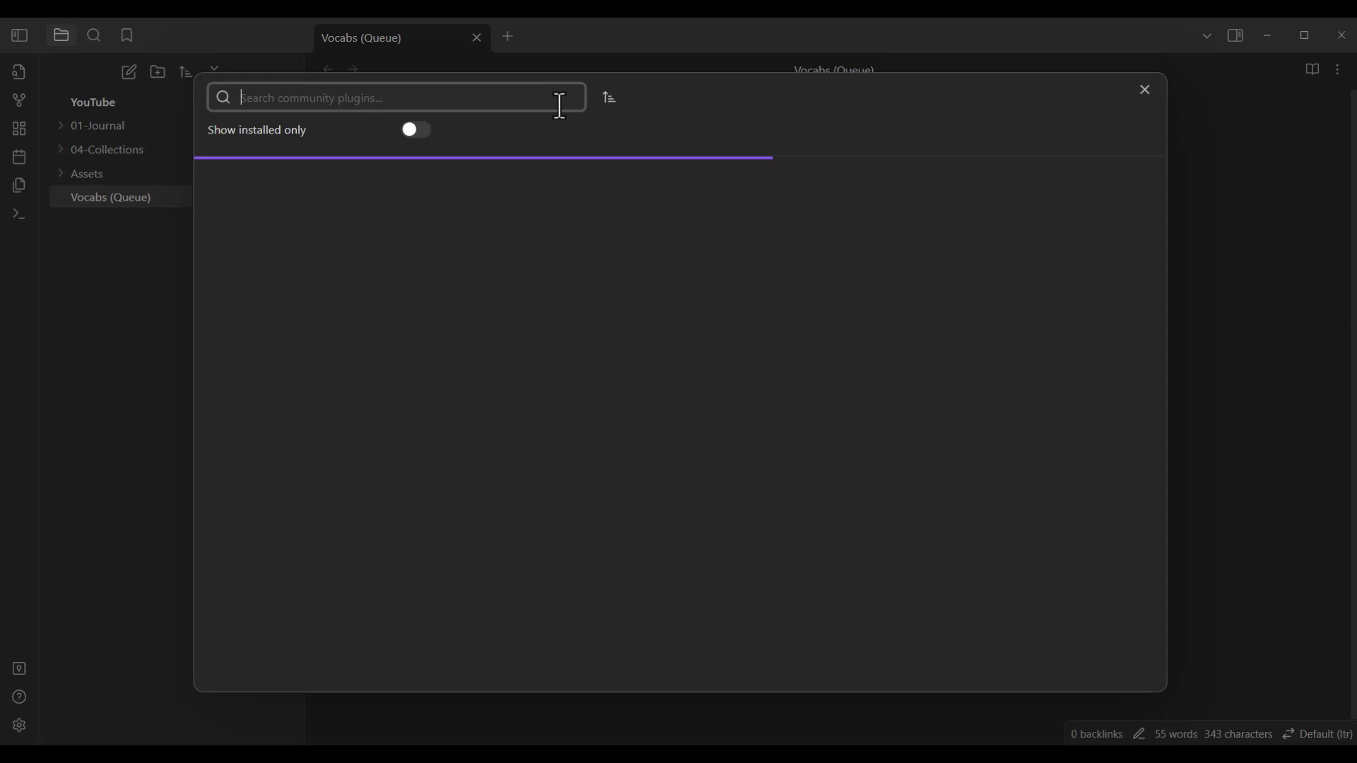
type("colored")
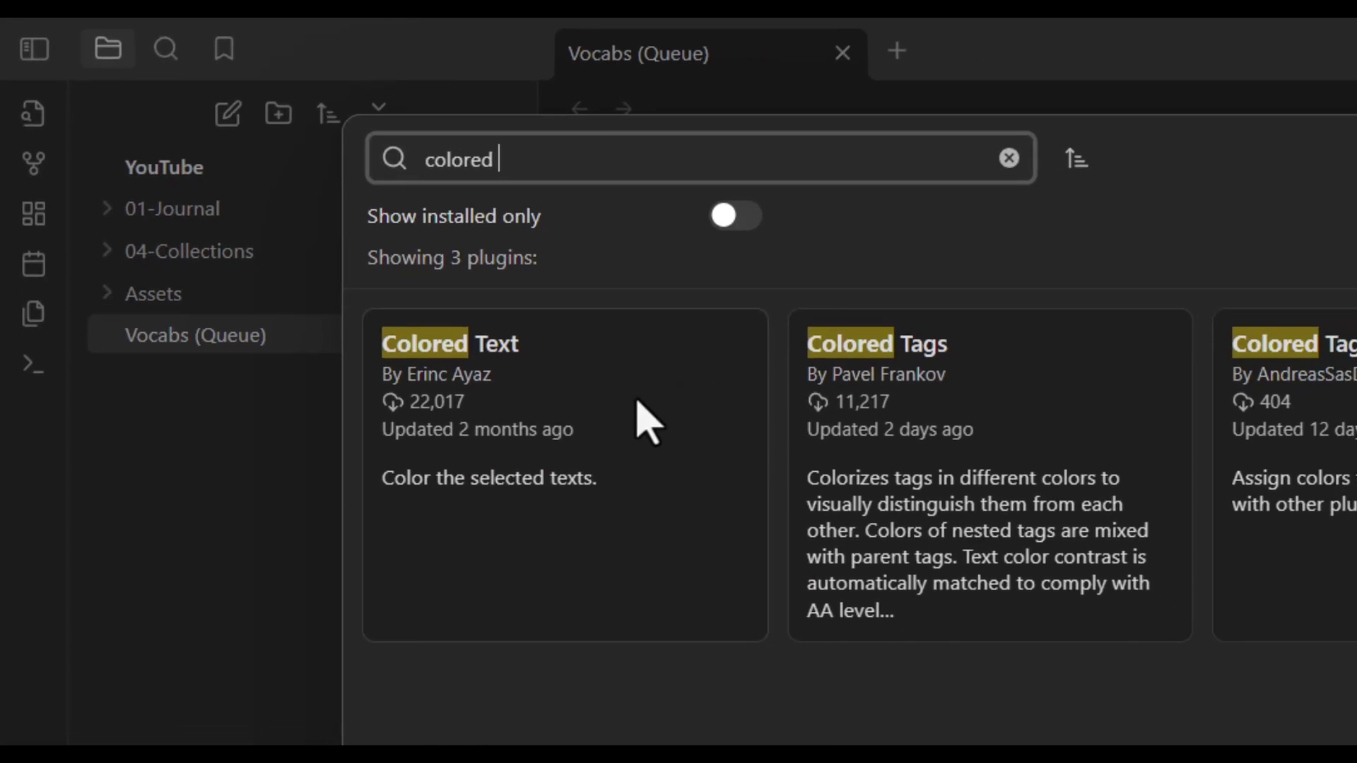
left_click(635, 382)
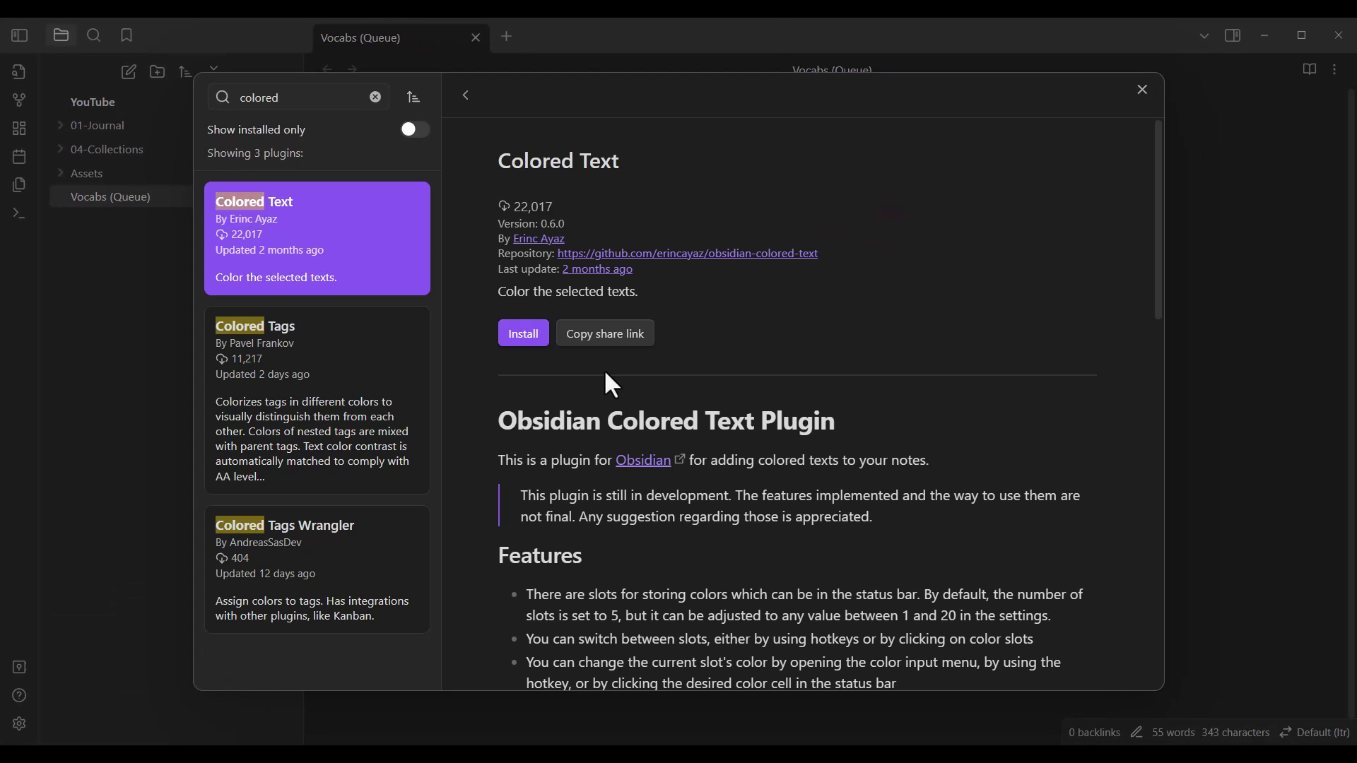
left_click(522, 343)
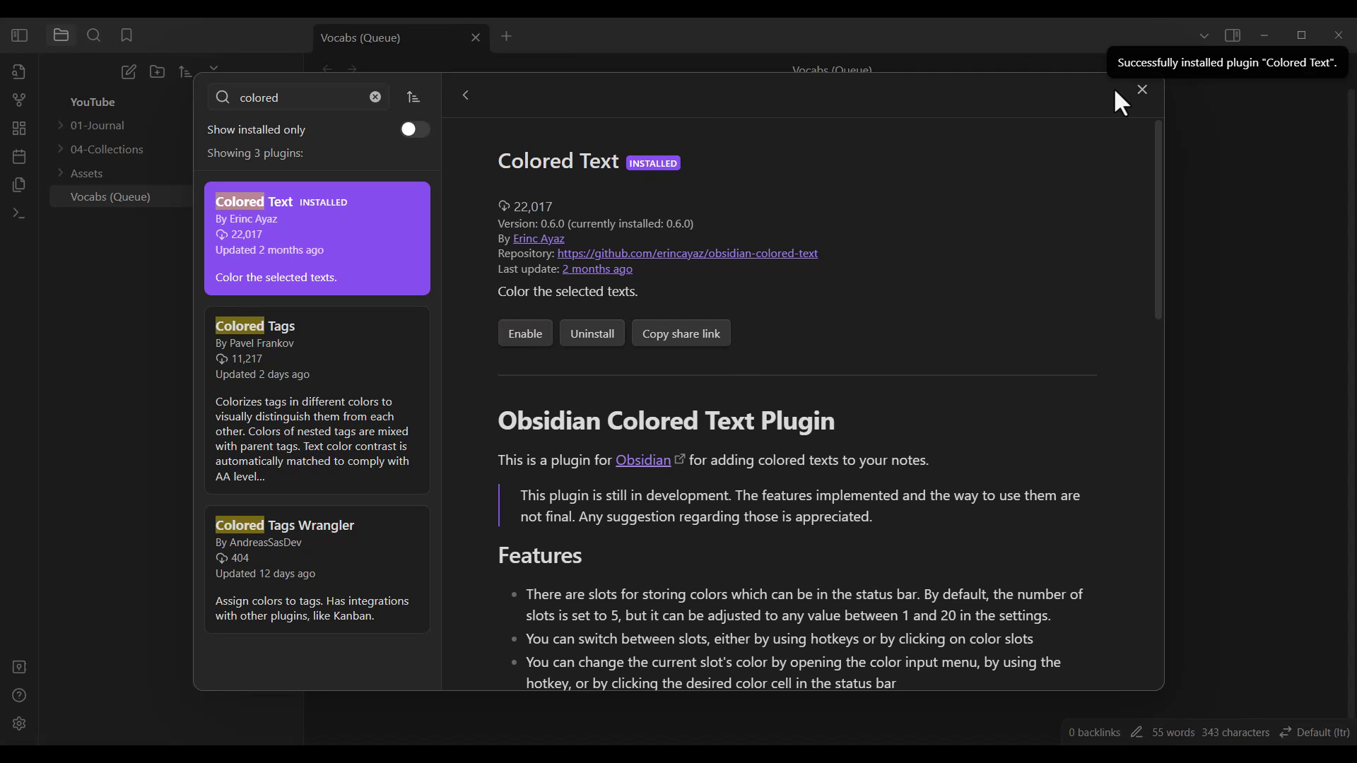
left_click(524, 337)
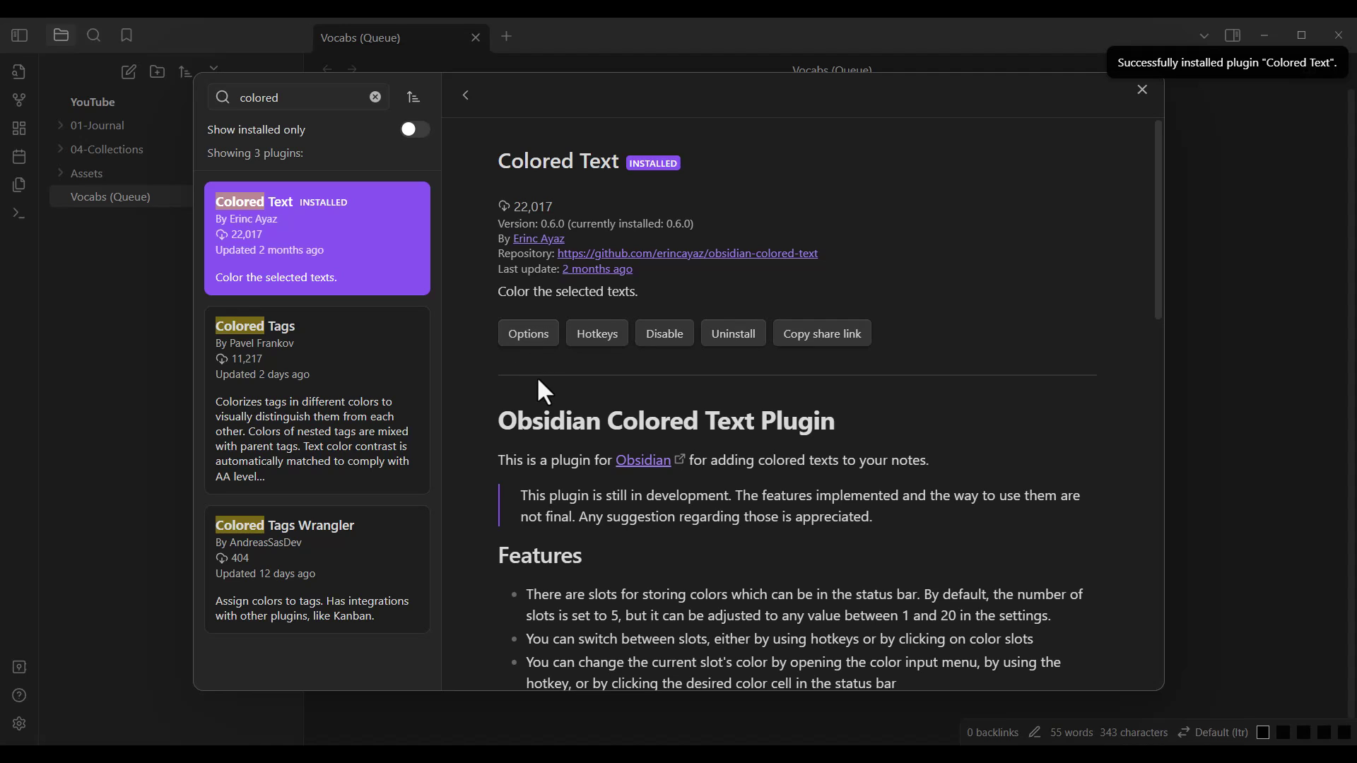
left_click(1143, 91)
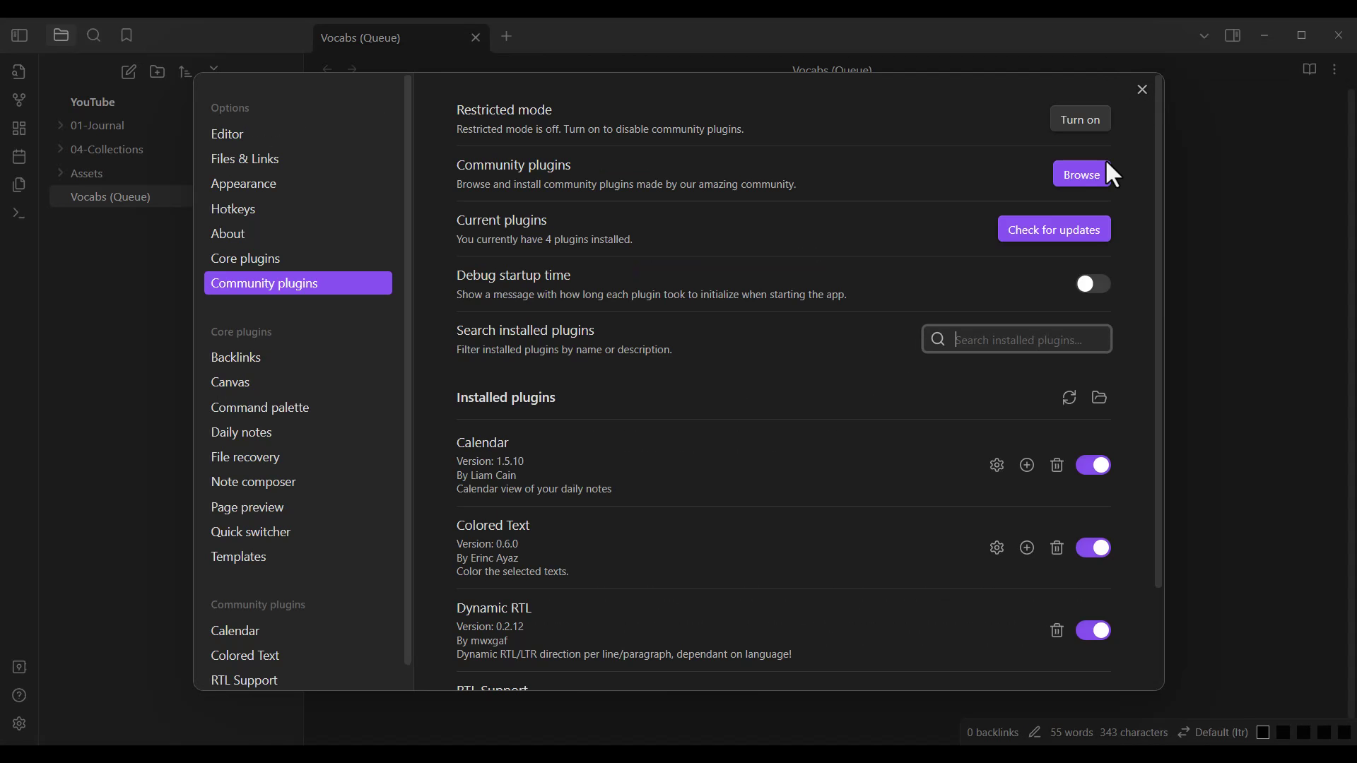
Step: Close Settings and set the first colour slot to custom mint green RGB 107, 255, 174
left_click(1143, 89)
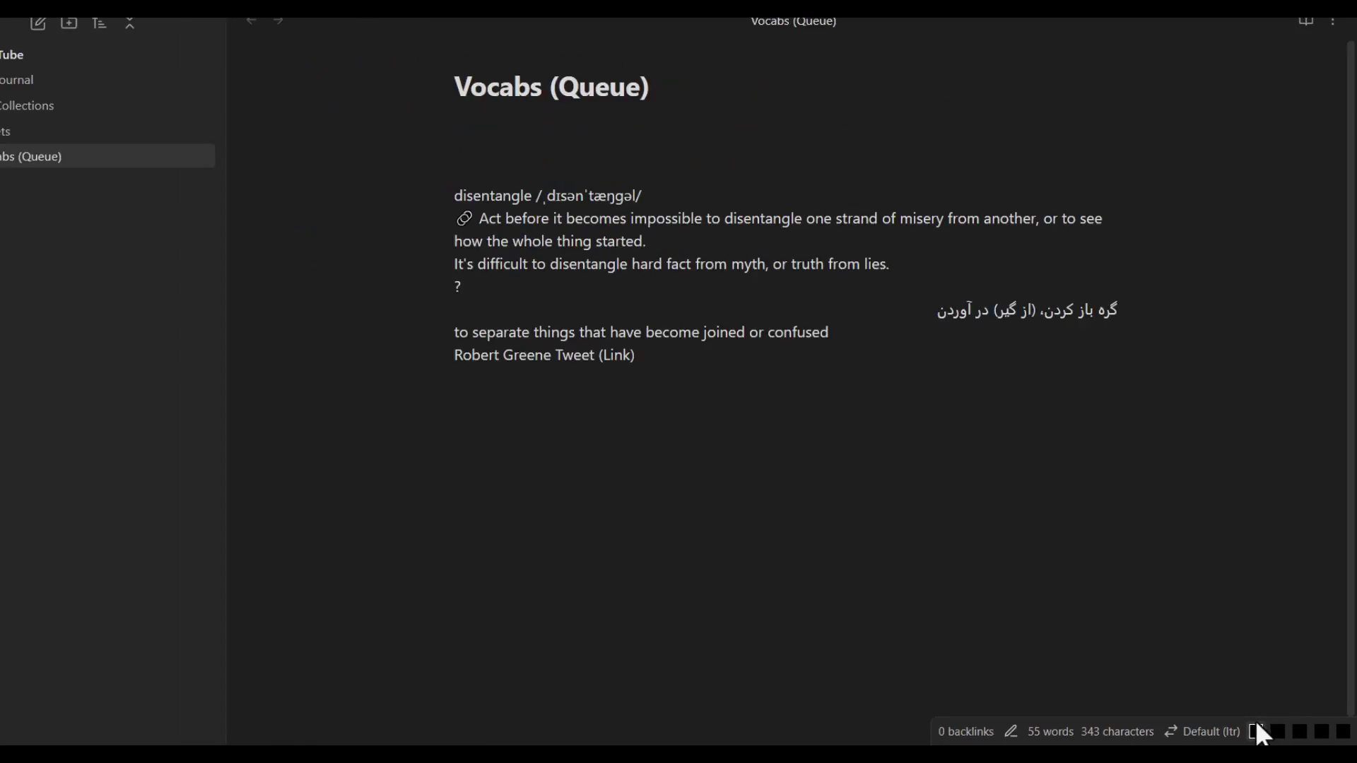
left_click(1255, 730)
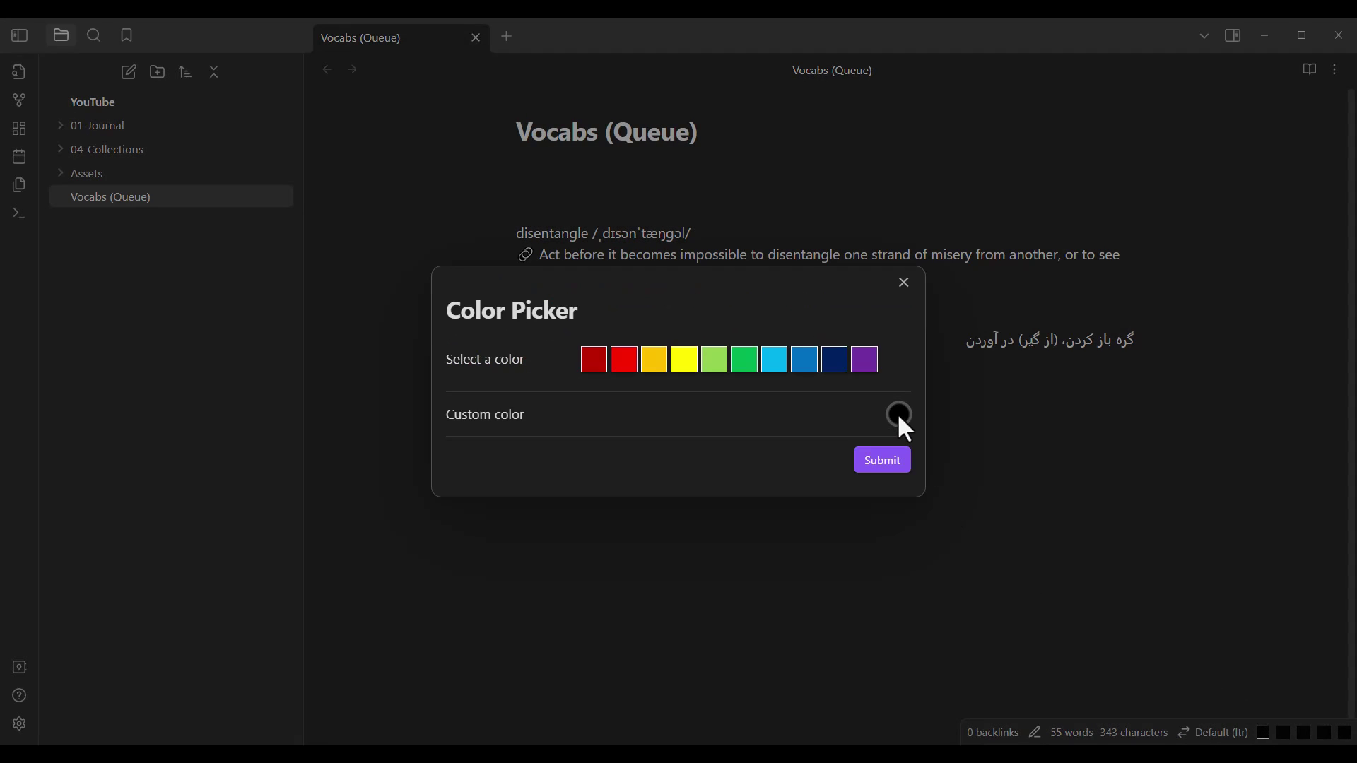
left_click(897, 413)
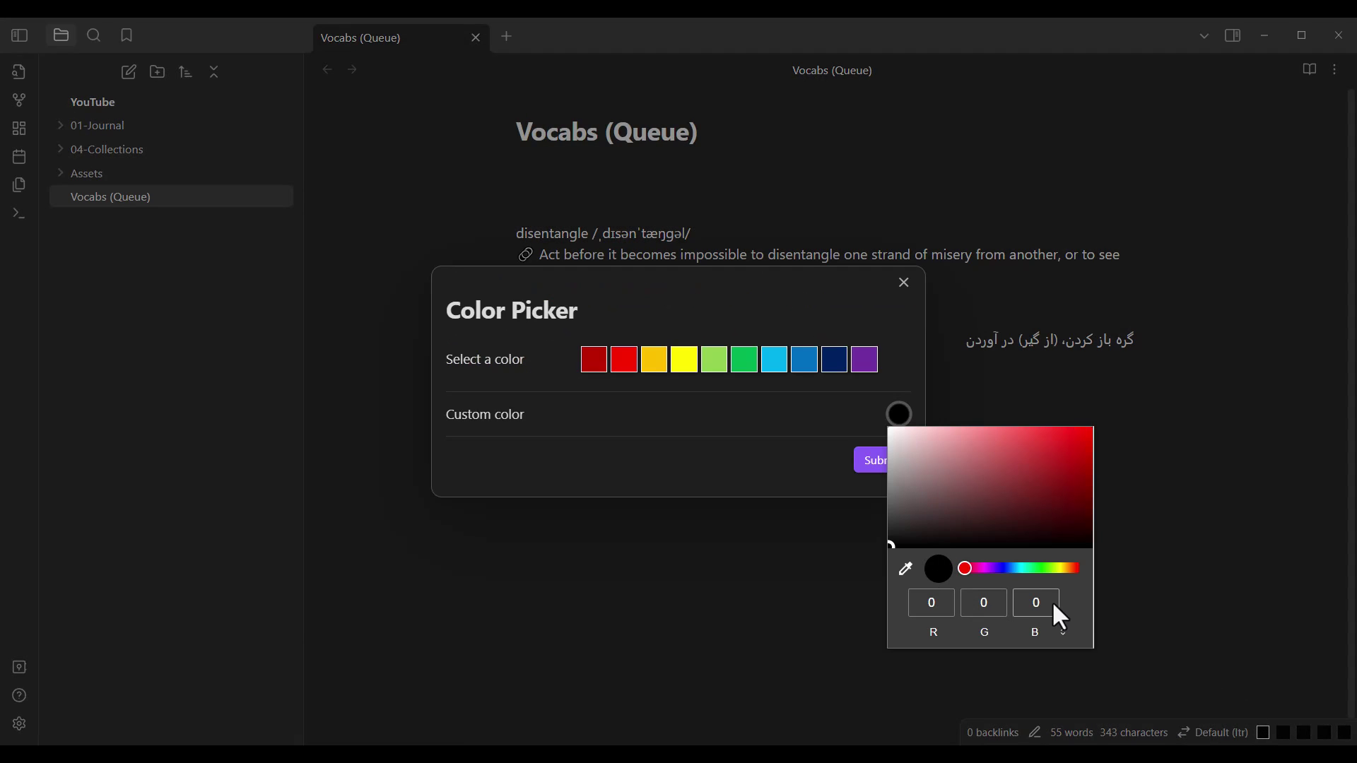
left_click(947, 605)
type("107")
key("Tab")
type("255")
key("Tab")
type("174")
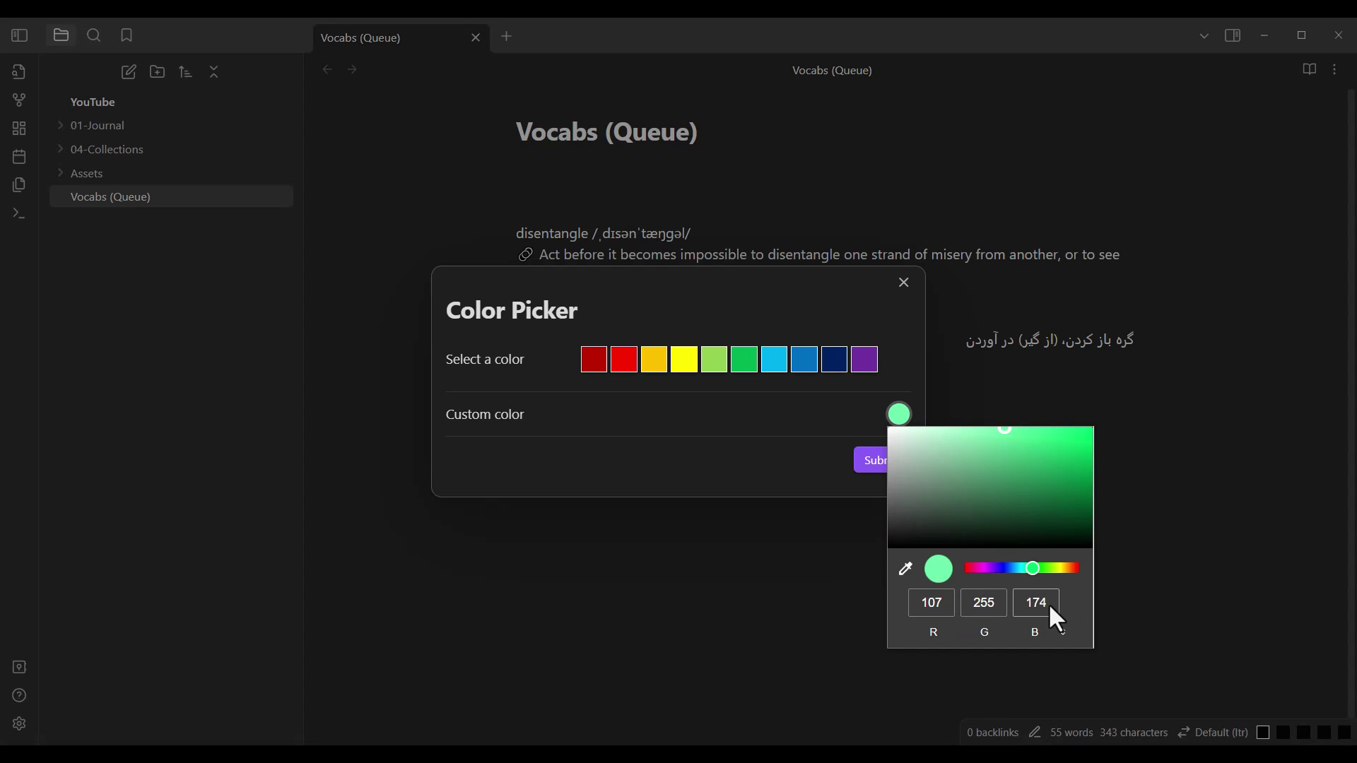
left_click(797, 455)
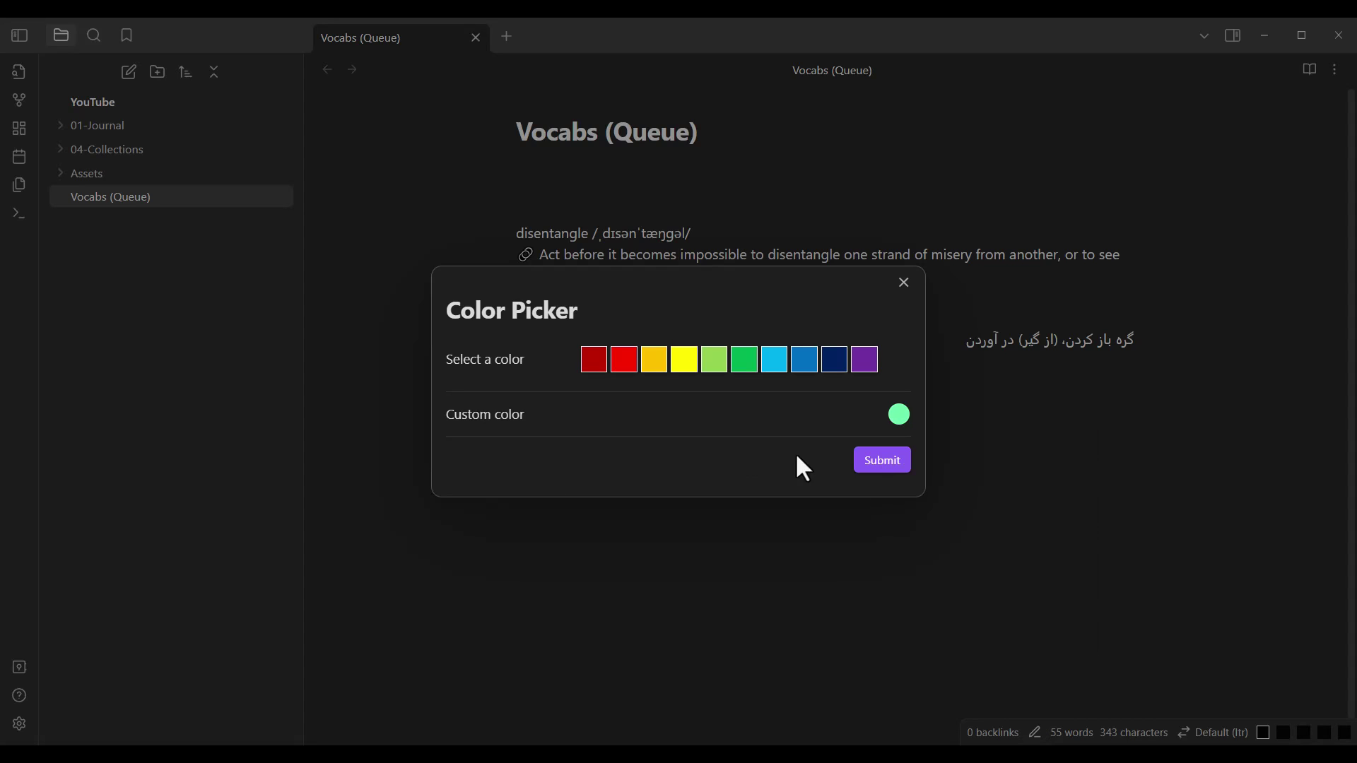
left_click(886, 462)
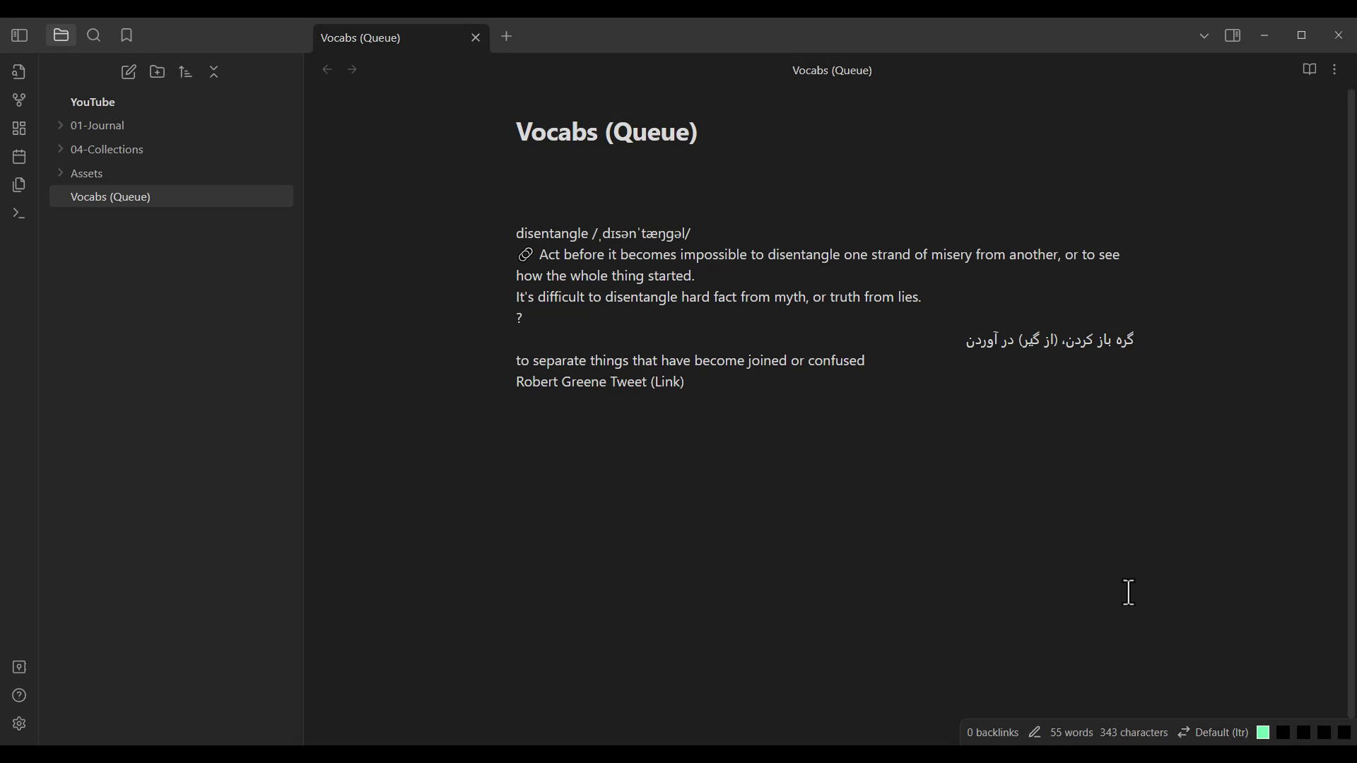
Step: Set the second colour slot to a custom green with a green value of 255
left_click(1124, 704)
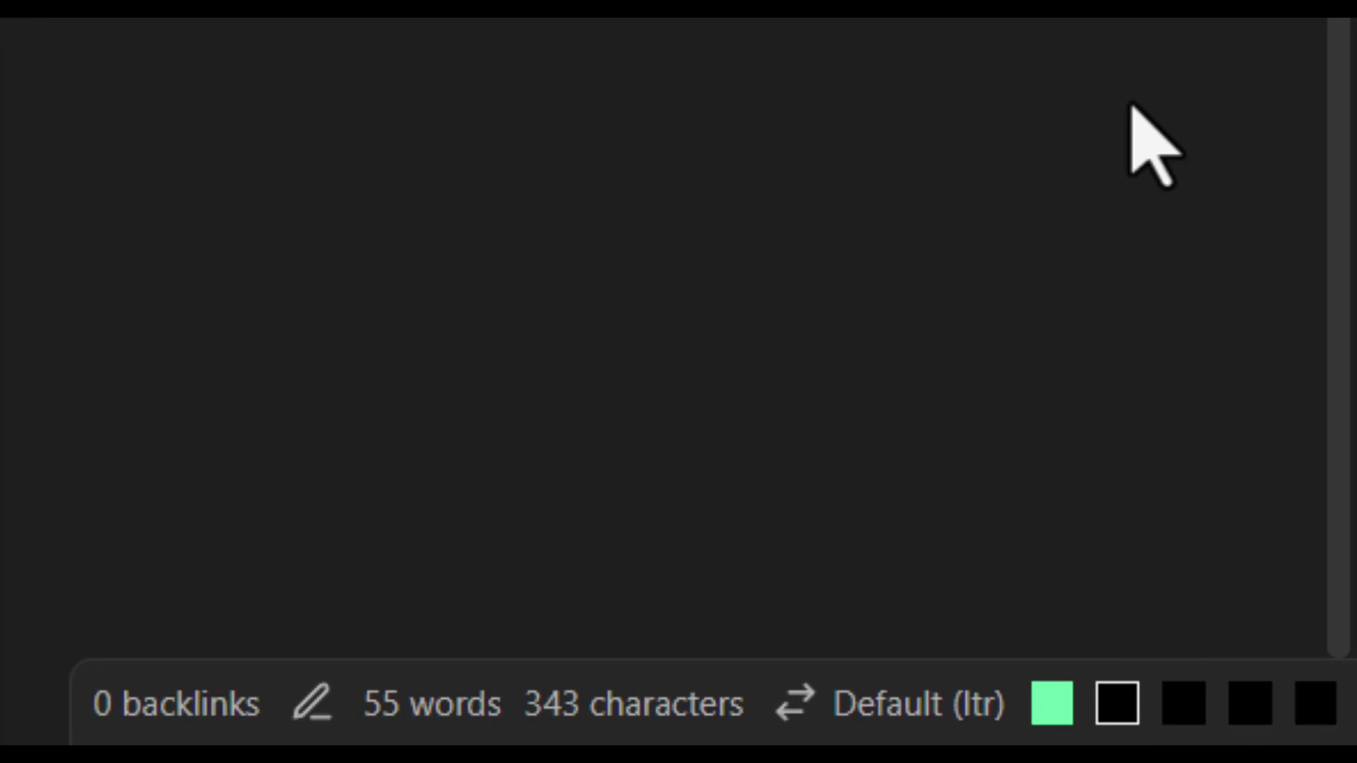
right_click(1120, 703)
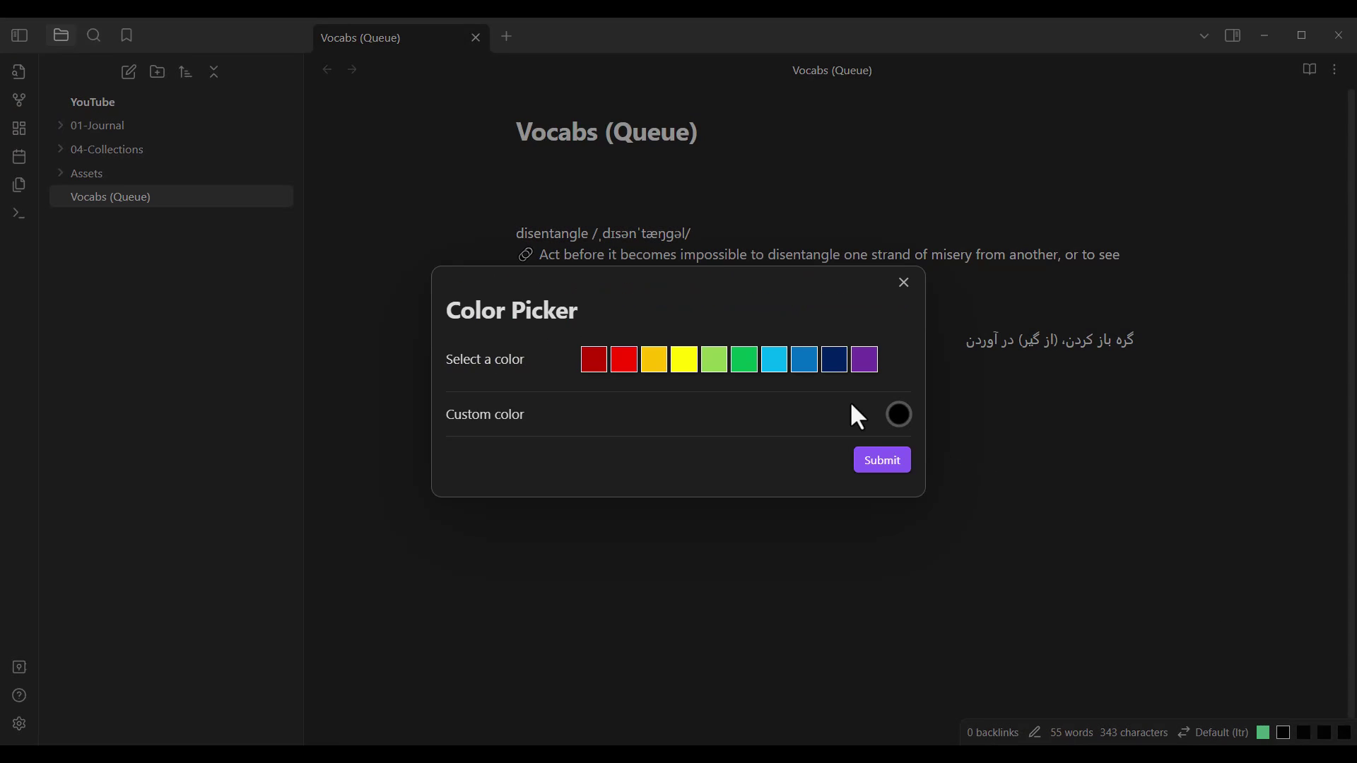
left_click(897, 417)
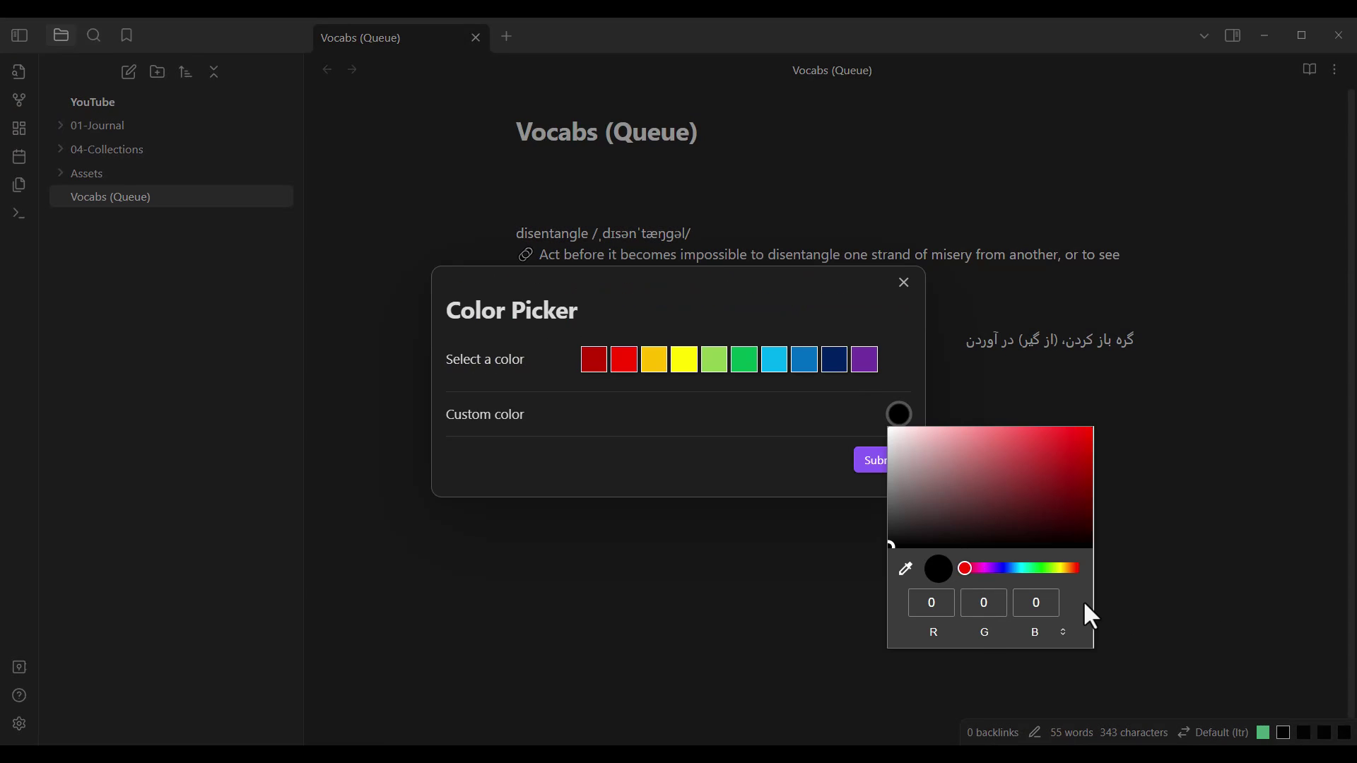
left_click(983, 603)
type("255")
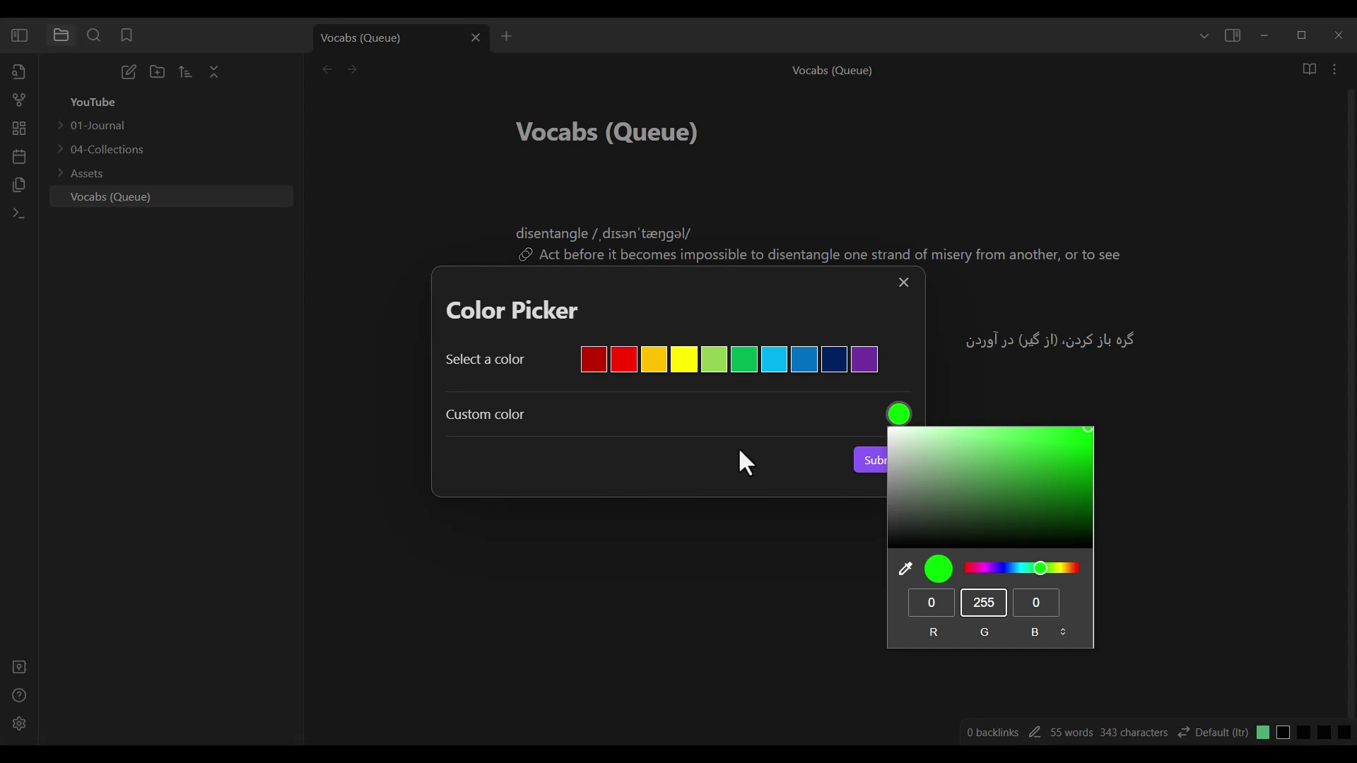
left_click(740, 451)
left_click(884, 463)
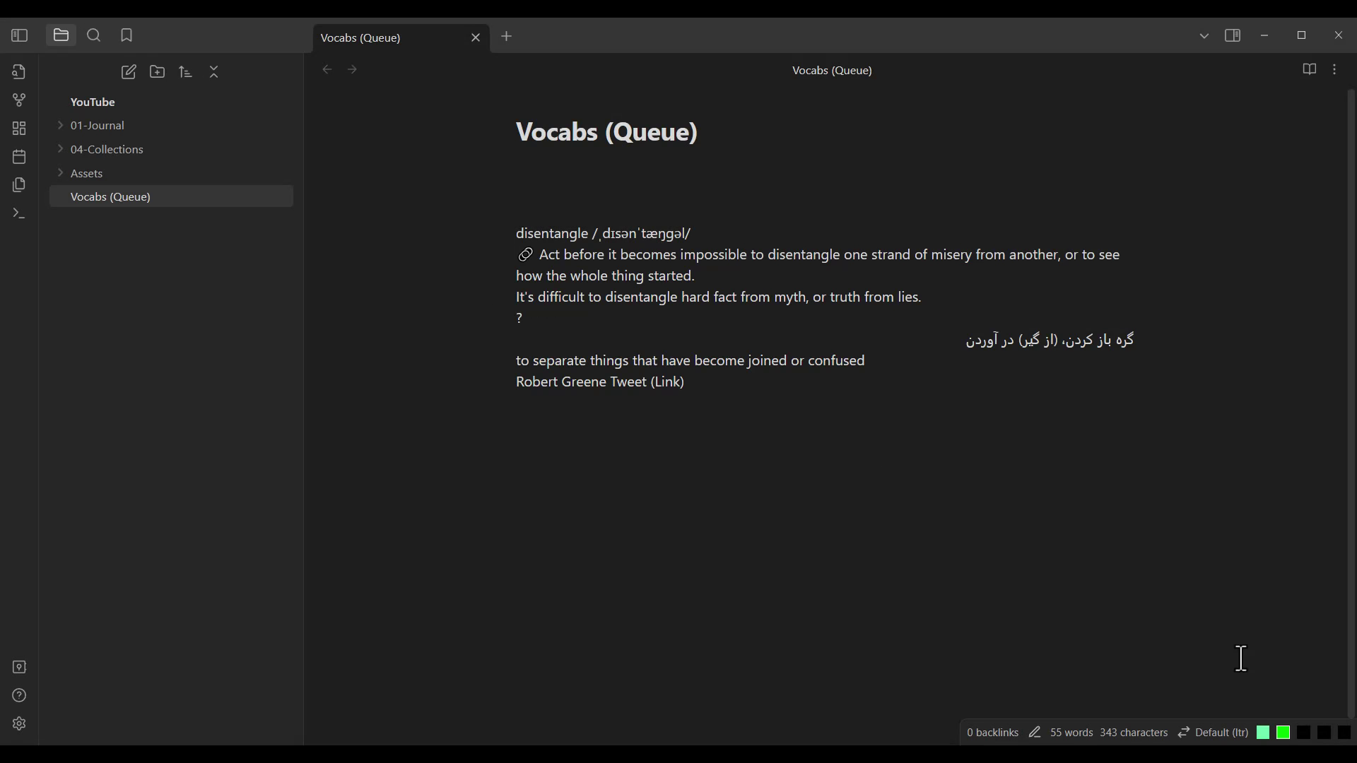
Step: Set the third colour slot to magenta (255, 0, 255)
left_click(1304, 733)
left_click(898, 415)
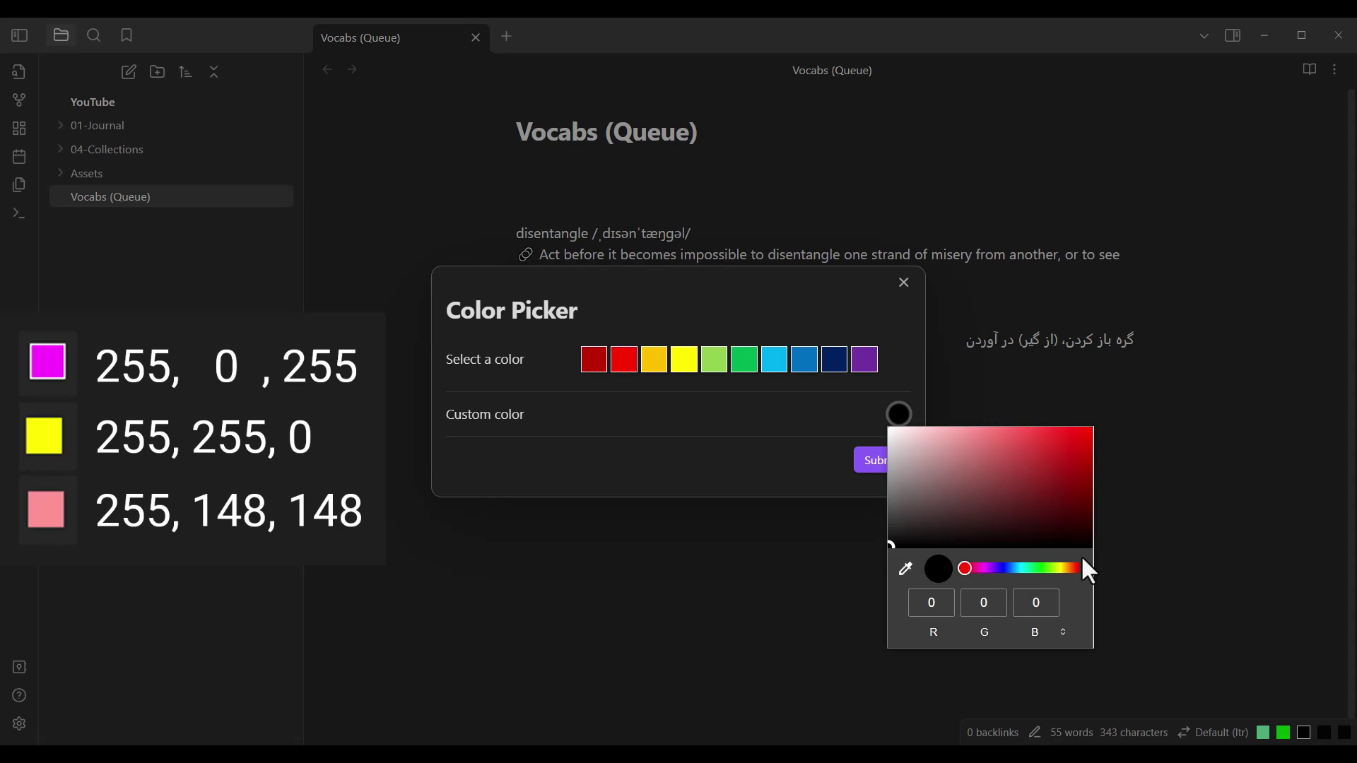
left_click(1082, 566)
left_click(888, 448)
left_click(883, 460)
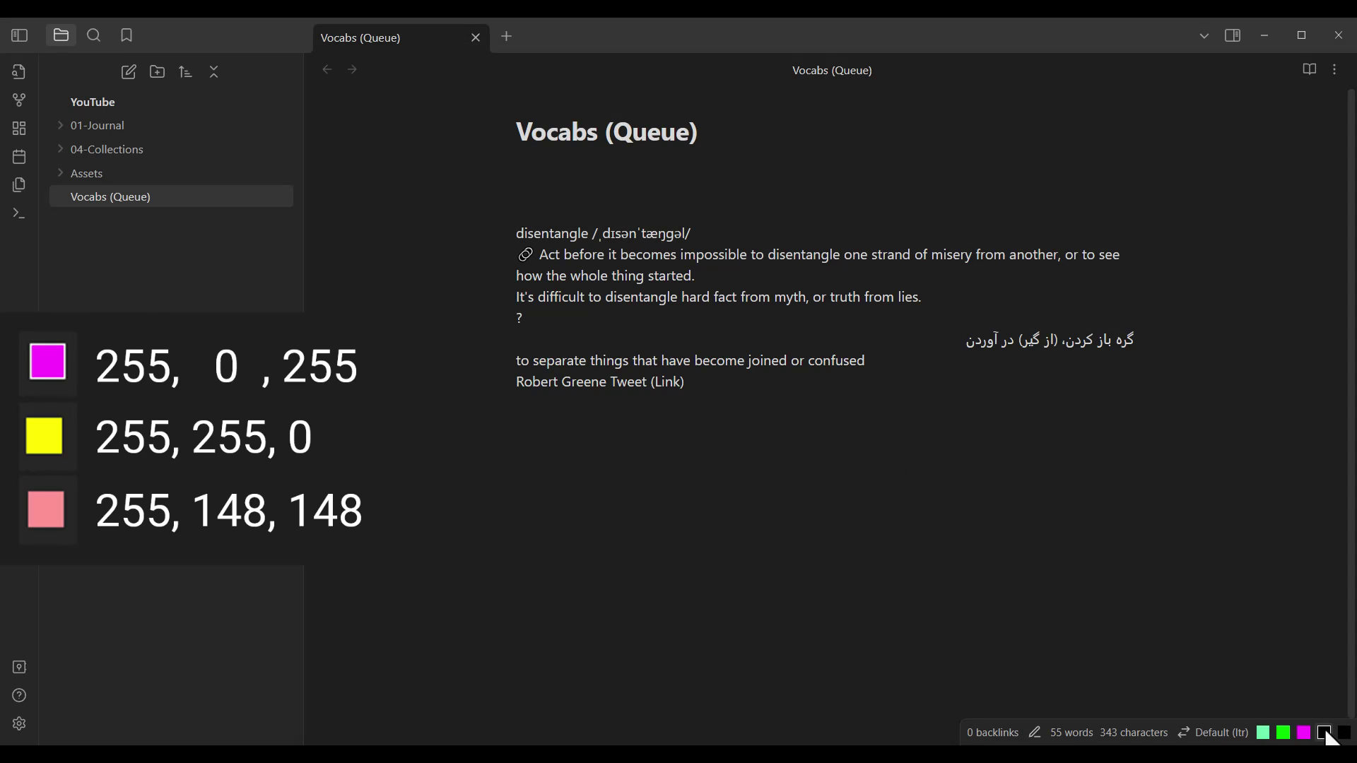
Step: Set the fourth slot to yellow (255, 255, 0) and the fifth to pink (255, 148, 148)
left_click(1325, 732)
left_click(899, 414)
left_click(1084, 566)
left_click(810, 470)
left_click(882, 460)
left_click(898, 415)
left_click(782, 460)
left_click(882, 460)
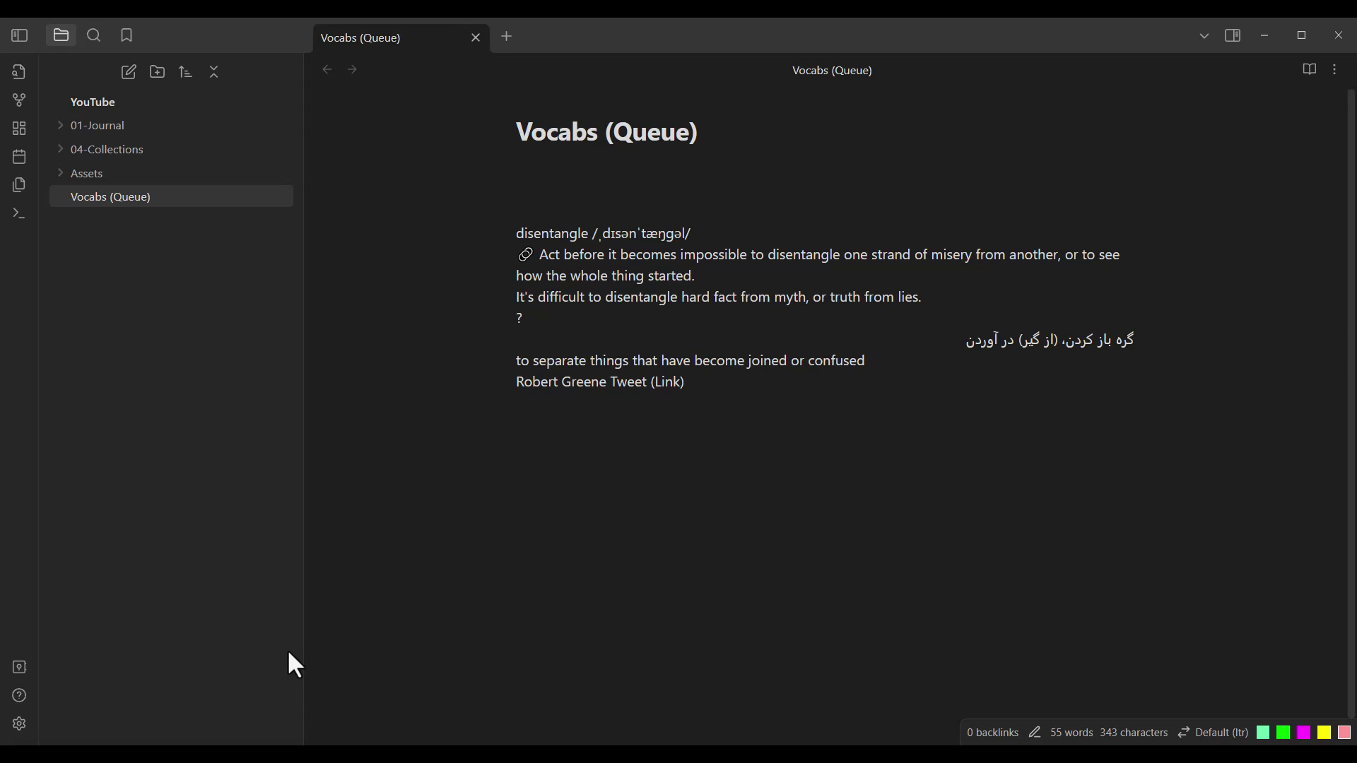
Step: Change Colored Text's Number of Color Cells from 5 to 10 and close Settings
left_click(17, 727)
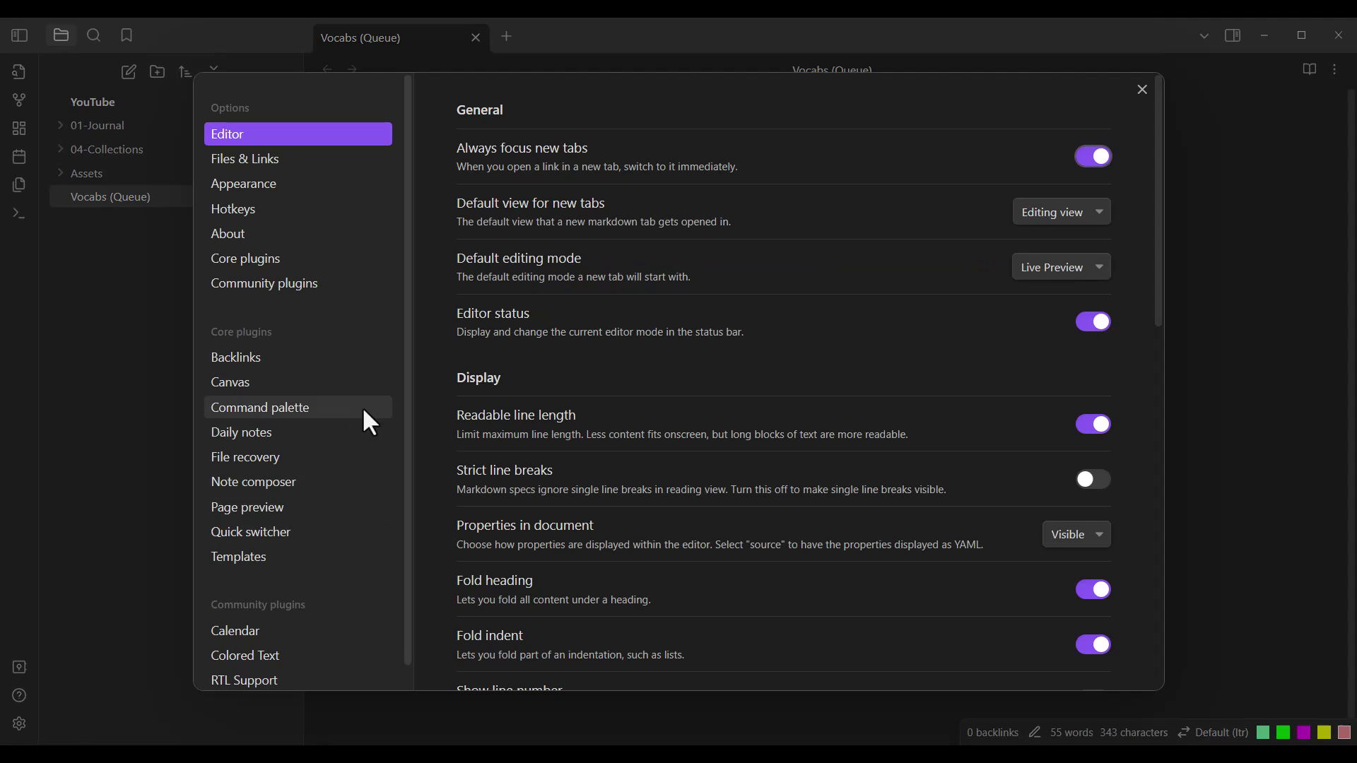
scroll(407, 385, "down", 1)
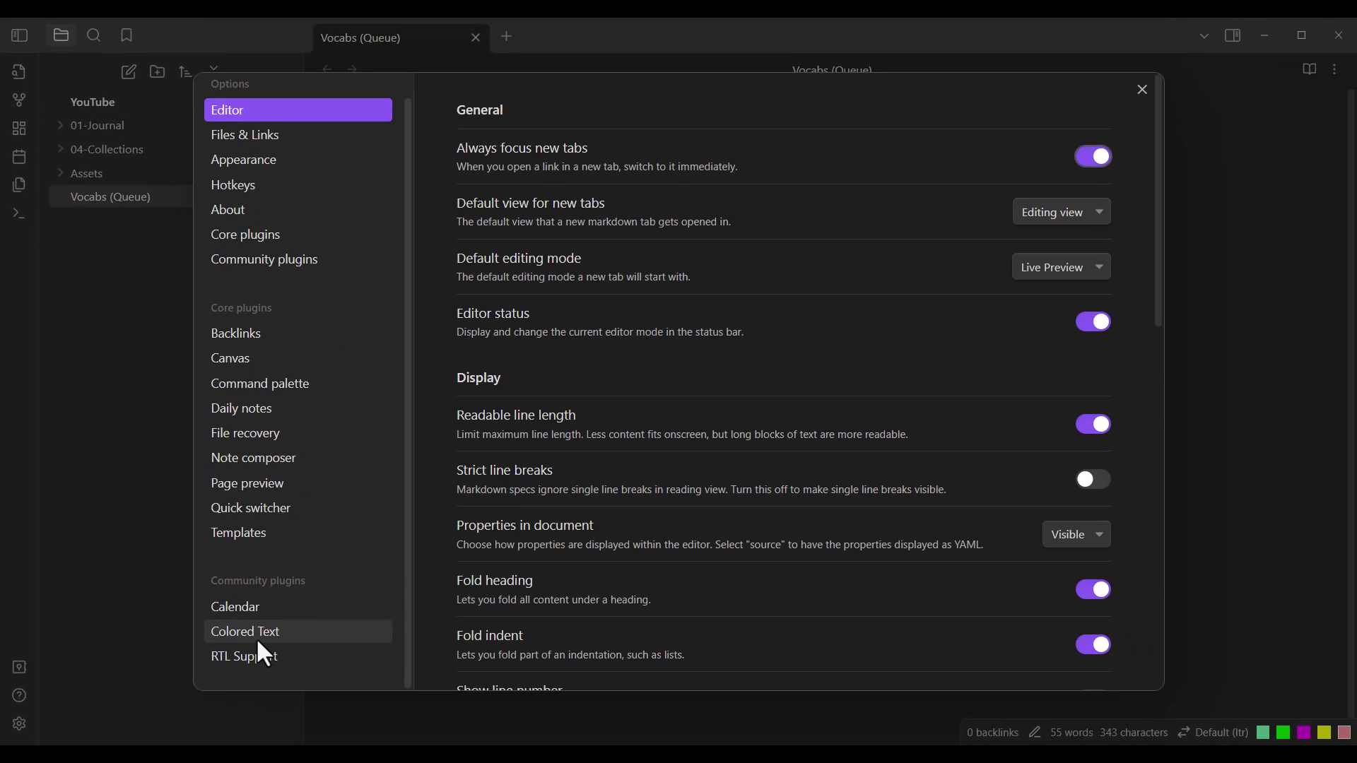
left_click(263, 636)
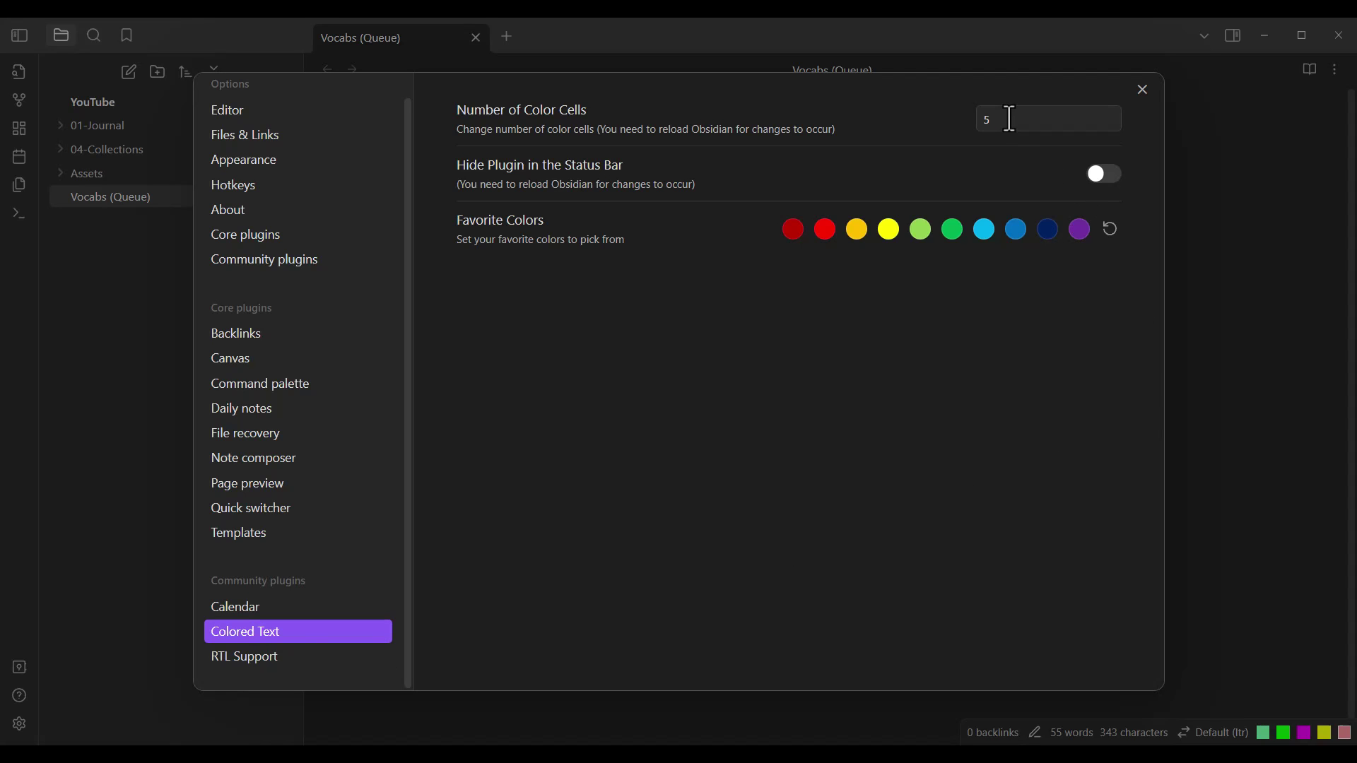
left_click_drag(1009, 118, 964, 114)
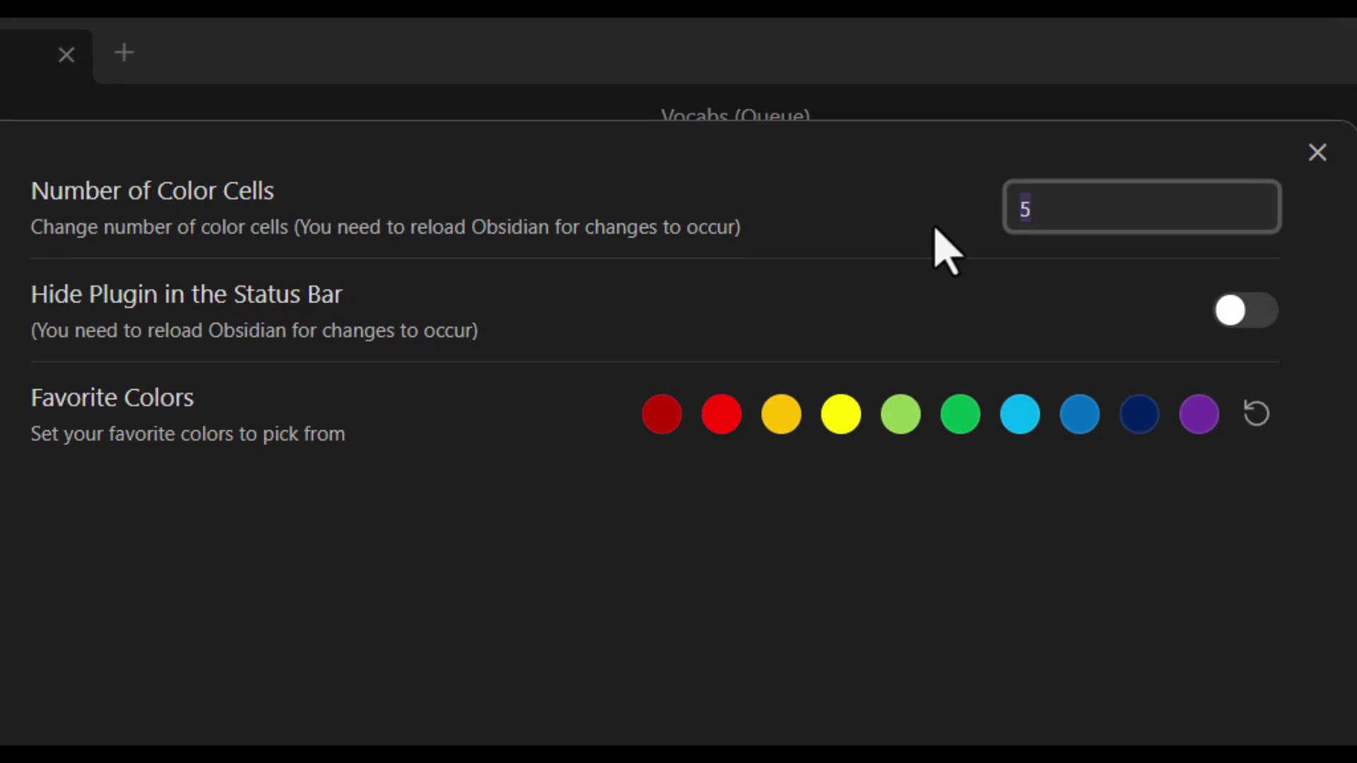
type("10")
key("Tab")
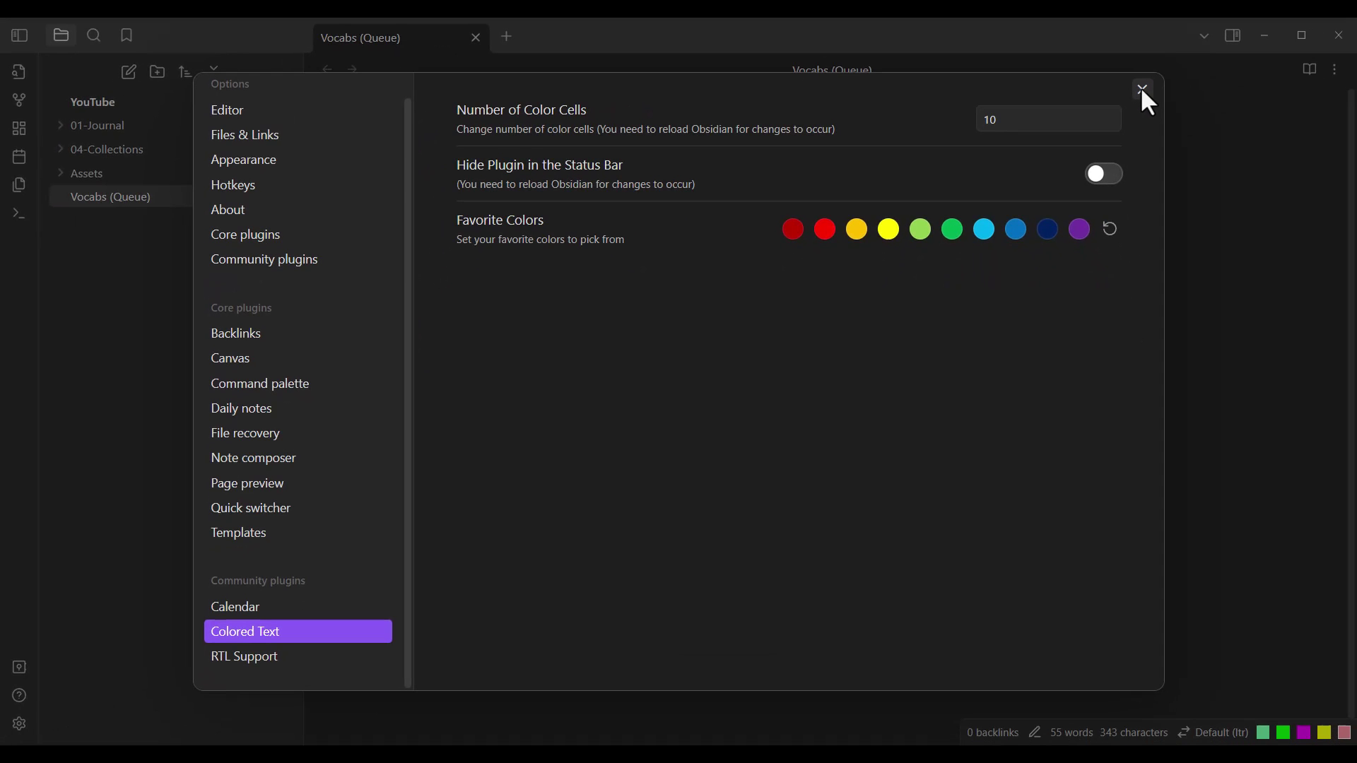
left_click(1142, 88)
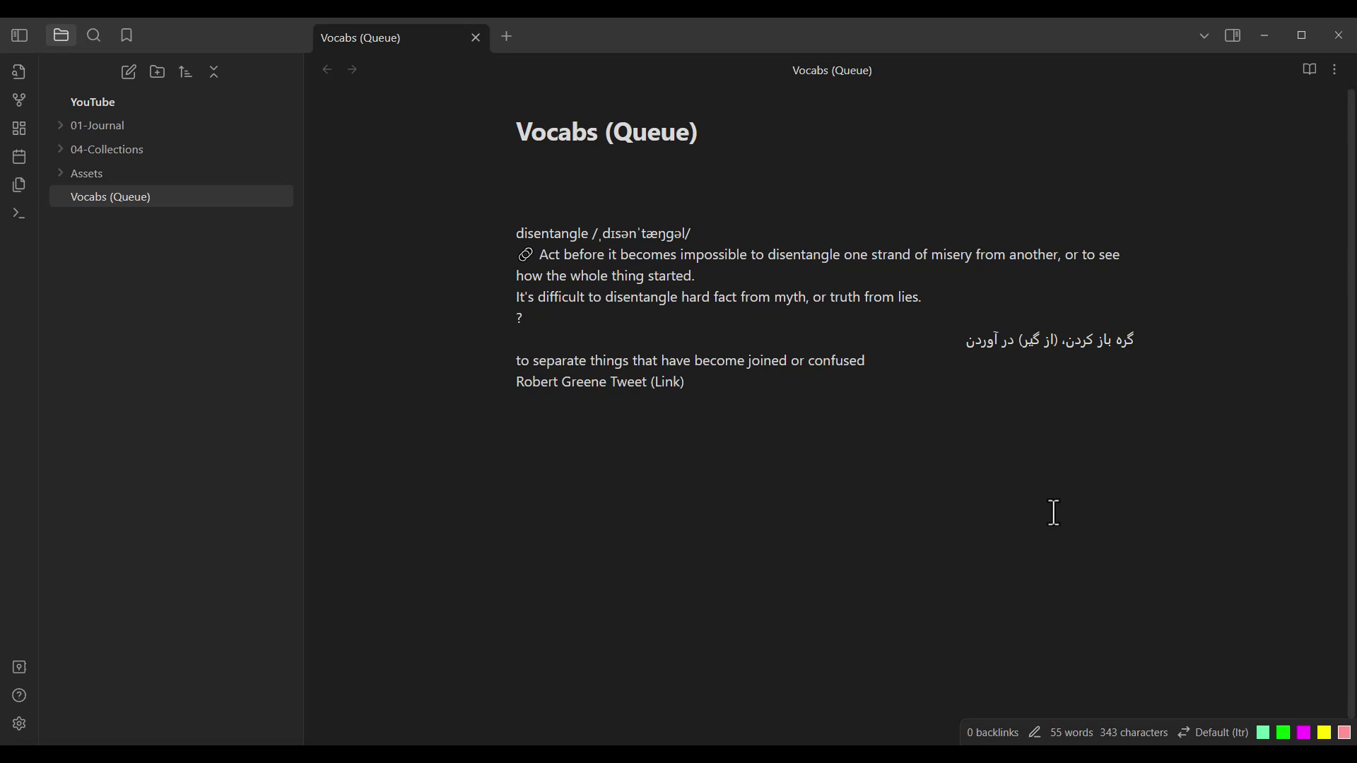
Step: Click into the note editor and select the headword 'disentangle'
left_click(751, 99)
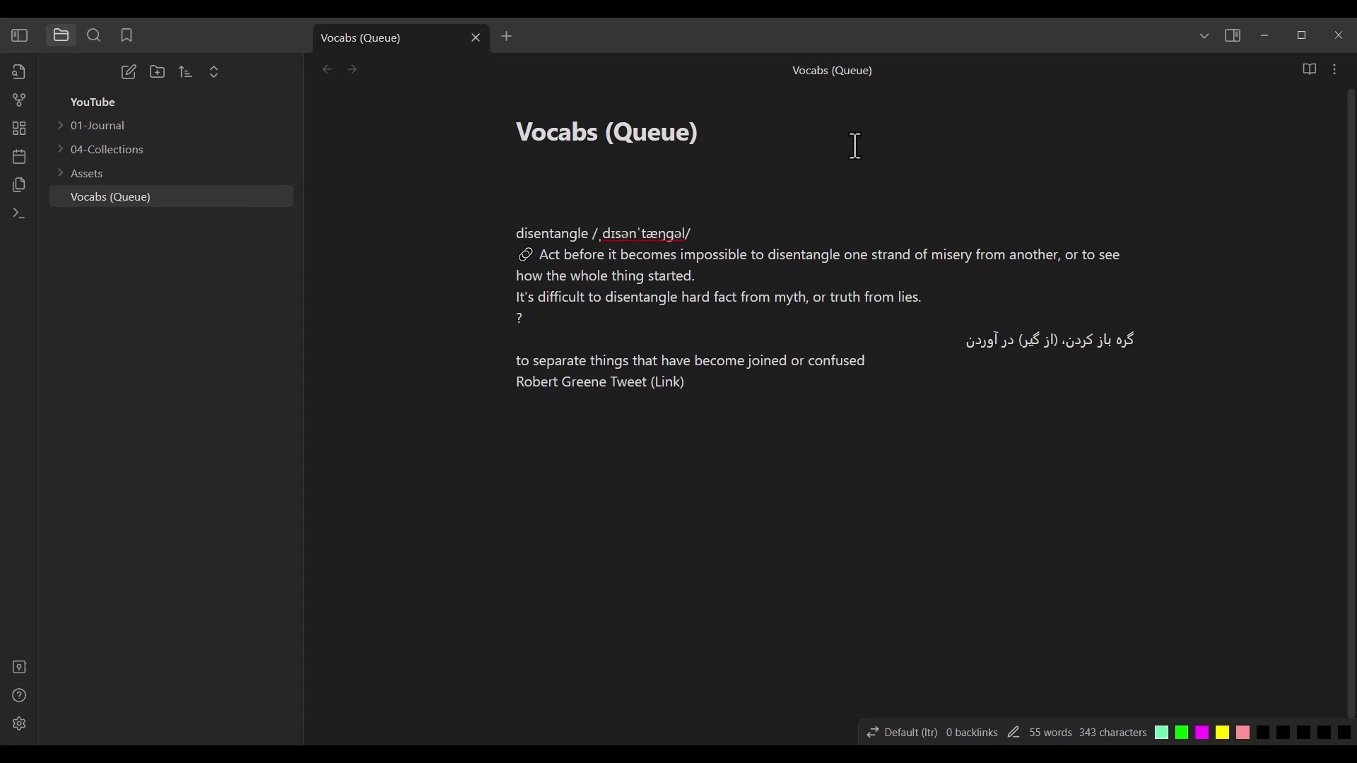
double_click(546, 233)
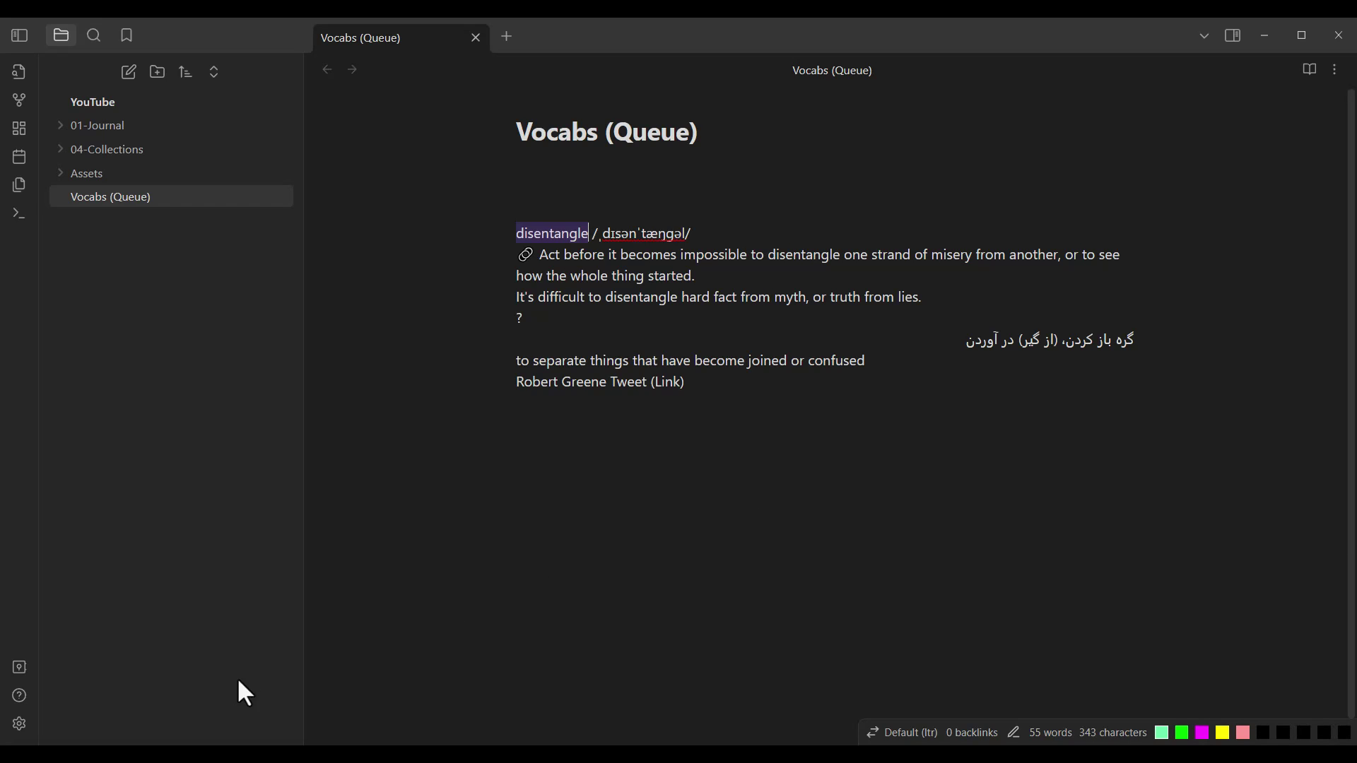
Step: In Hotkeys, bind Color Text to Ctrl+Shift+H and Remove Color to Ctrl+Shift+X
left_click(18, 725)
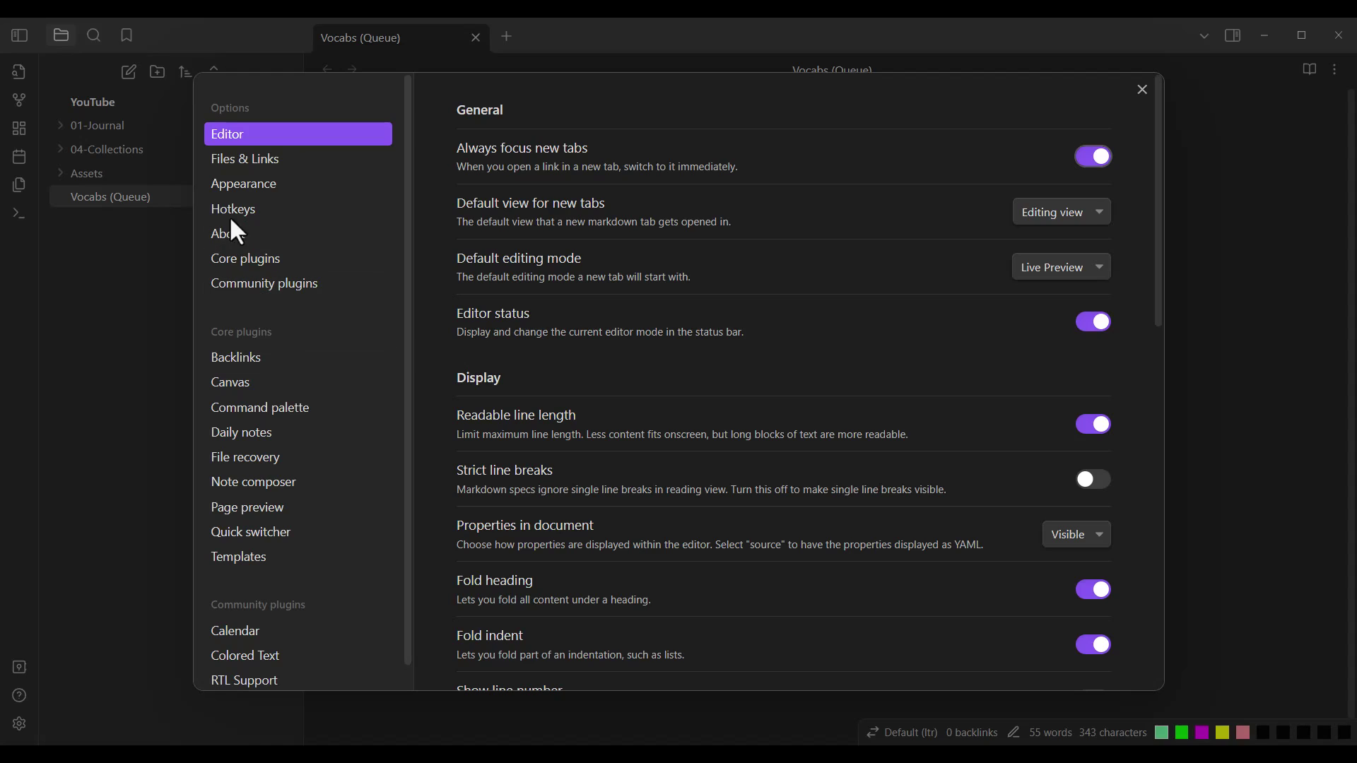
left_click(253, 208)
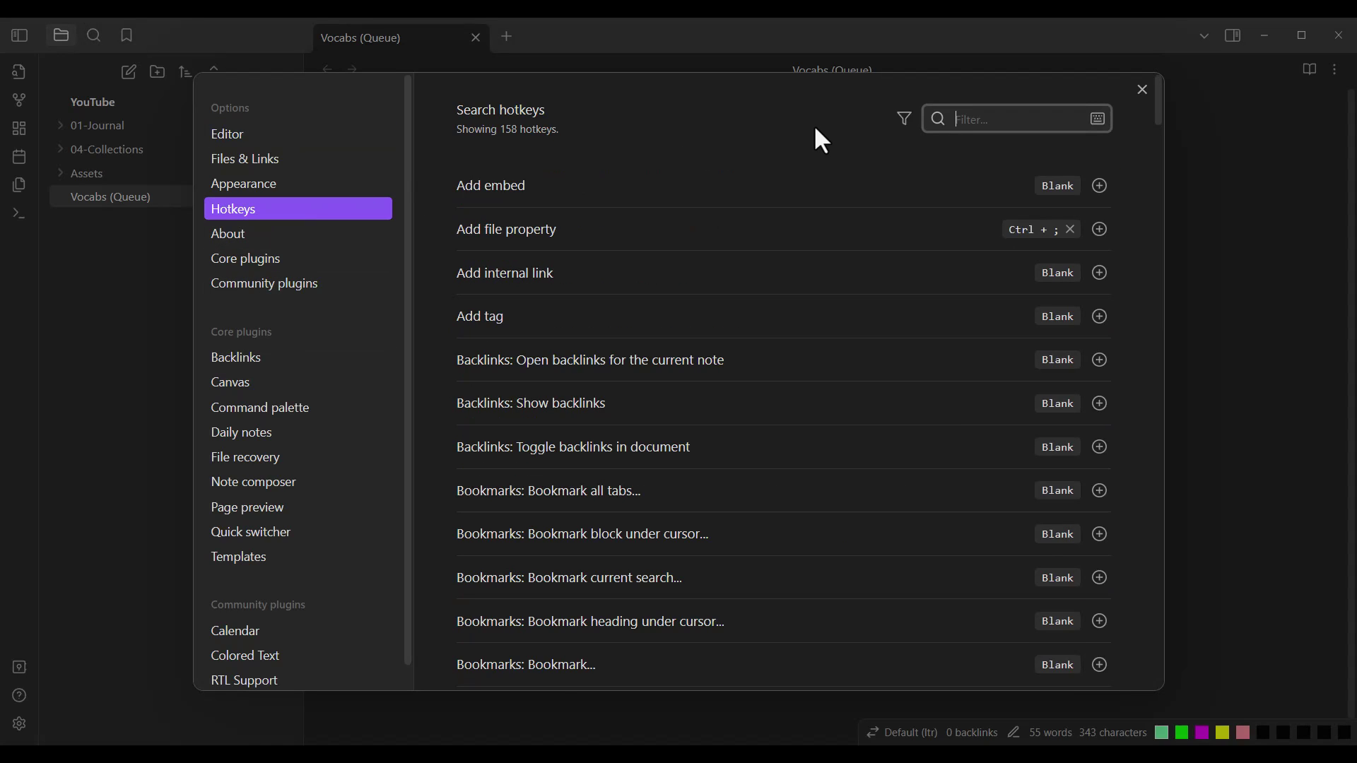
type("colo")
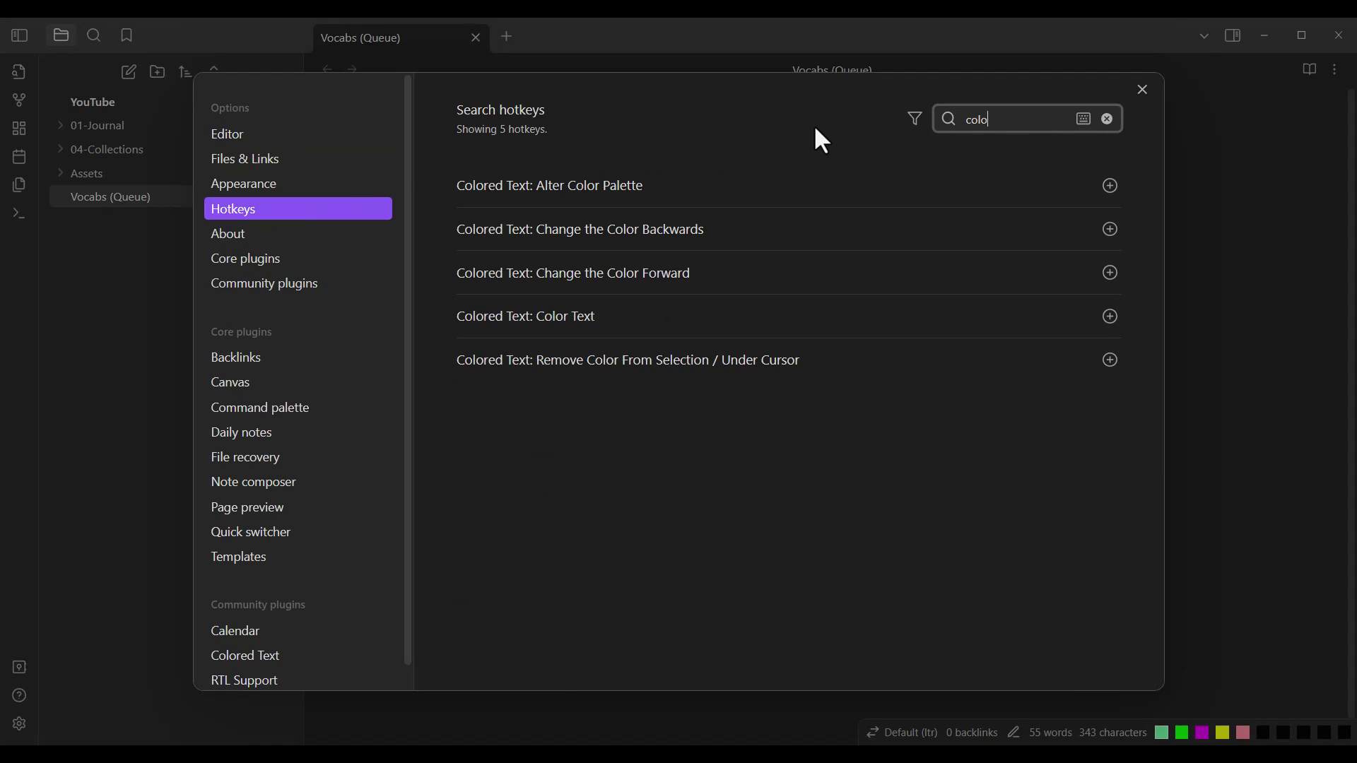
type("red text")
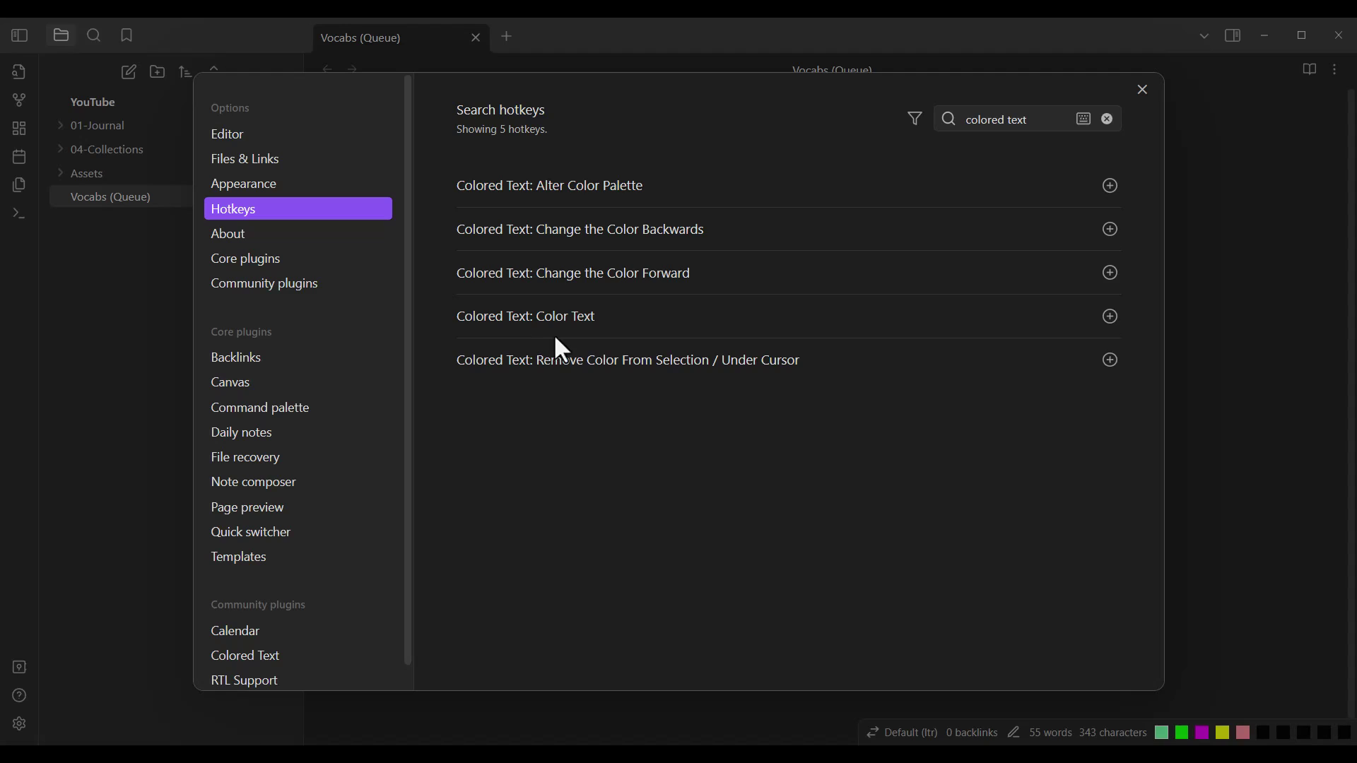
left_click(1110, 316)
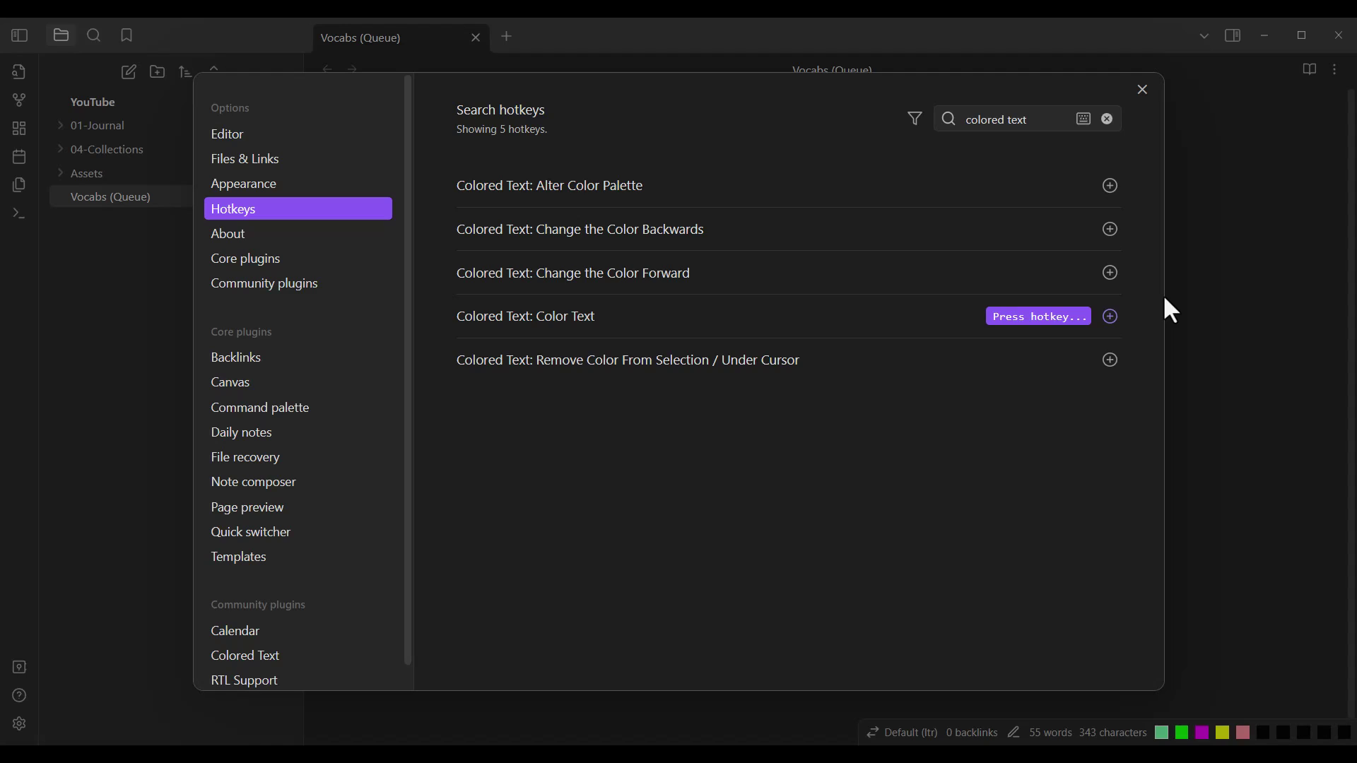
key("ctrl+shift+h")
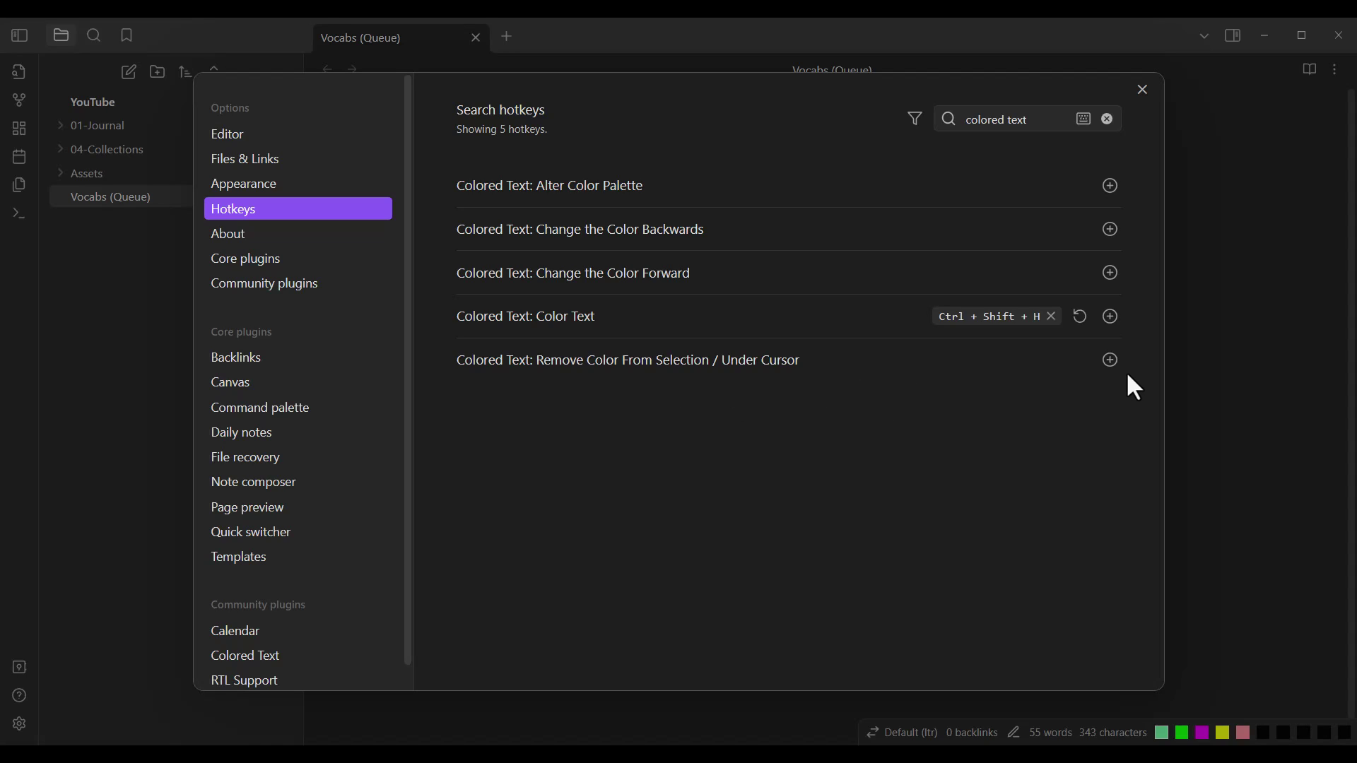
left_click(1110, 361)
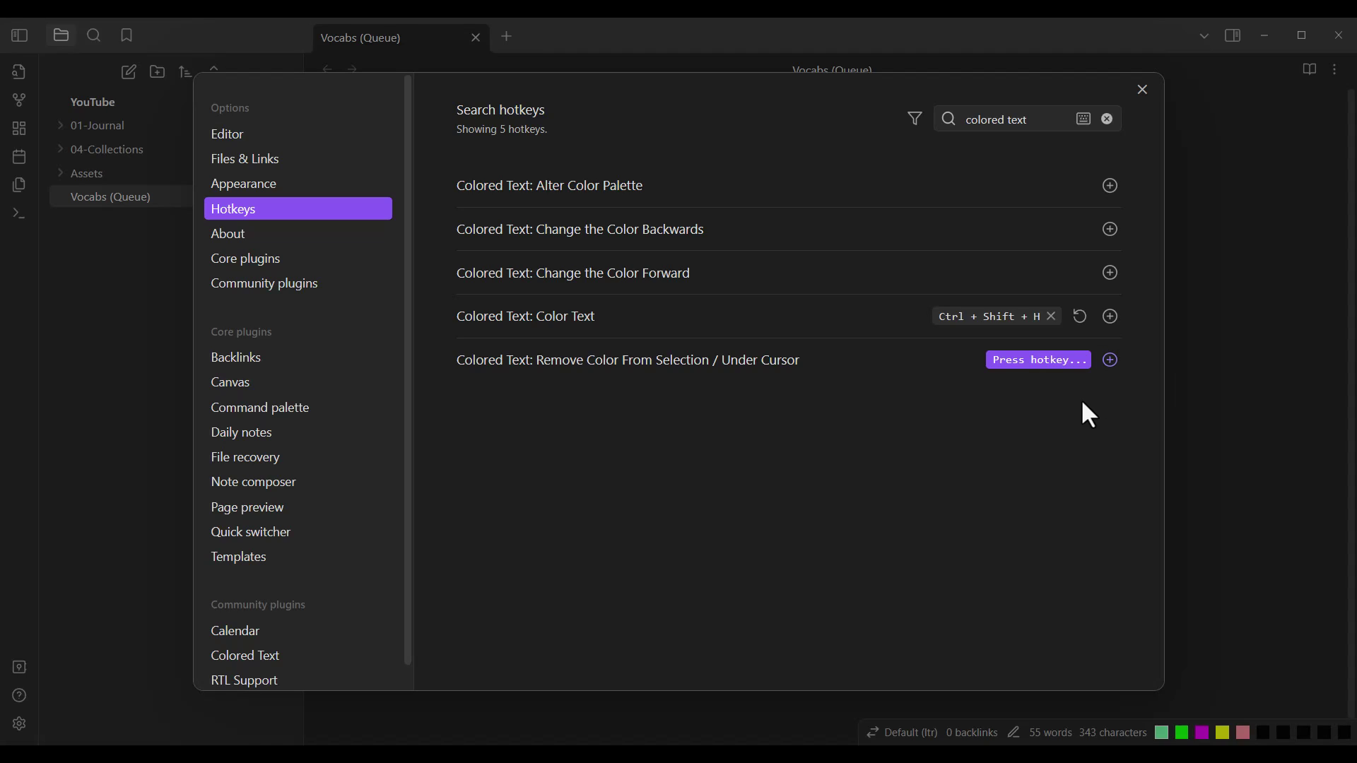
key("ctrl+shift+x")
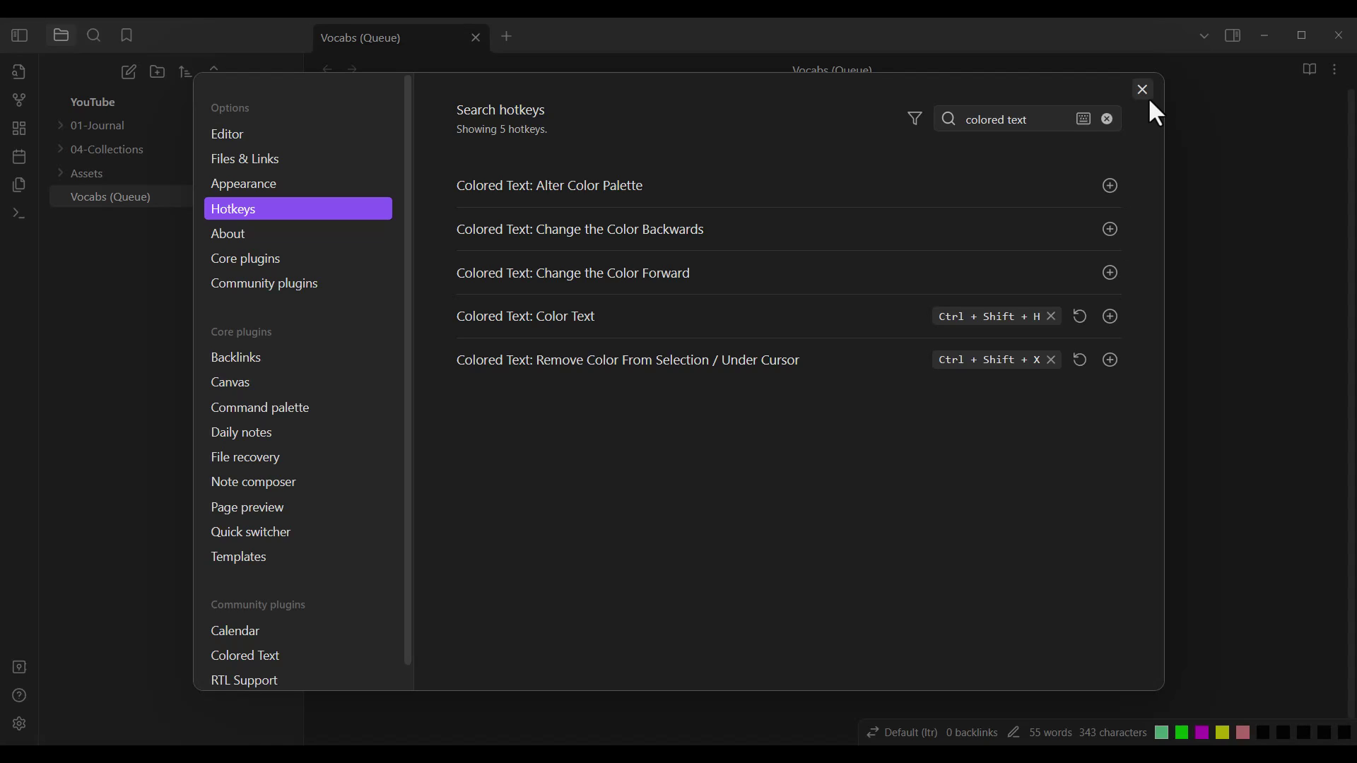
key("Escape")
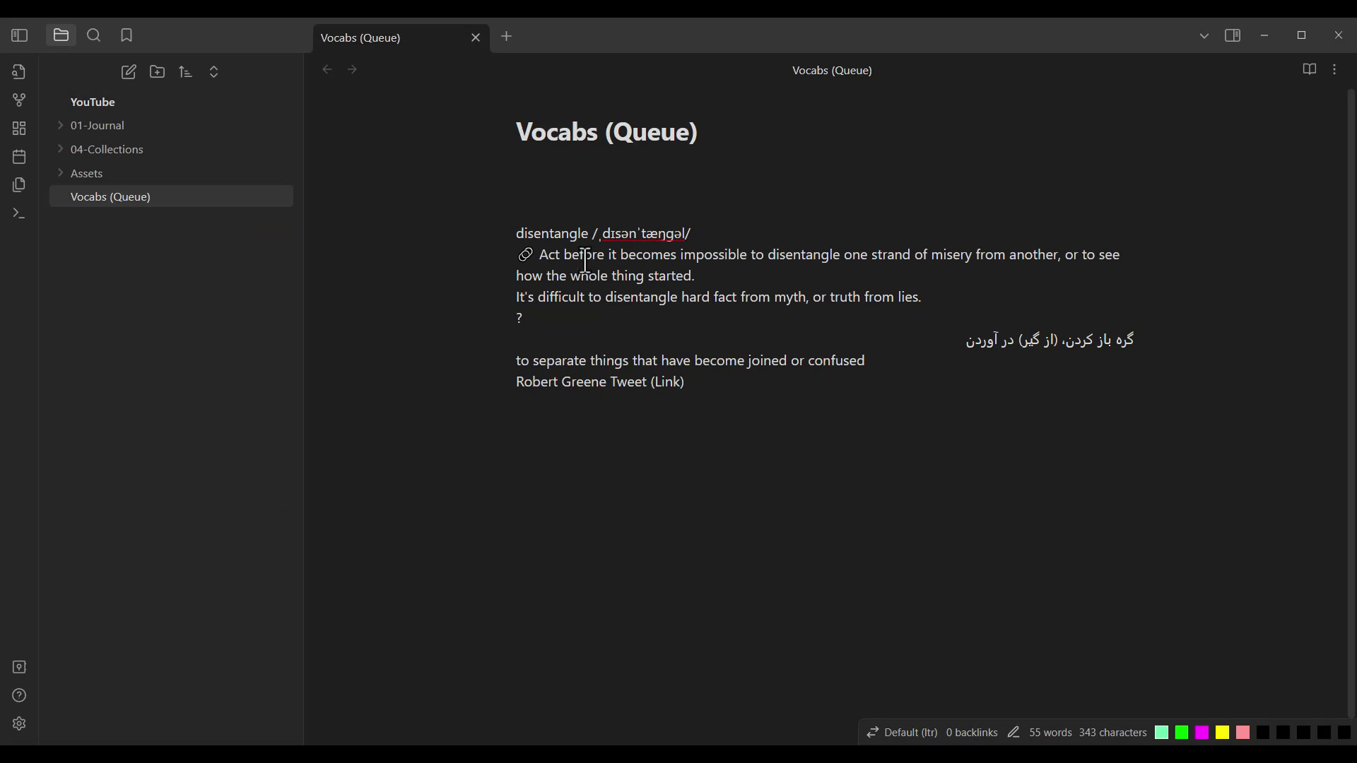
Step: Colour the headword and both example-sentence 'disentangle's bright green, then select the definition line
double_click(552, 233)
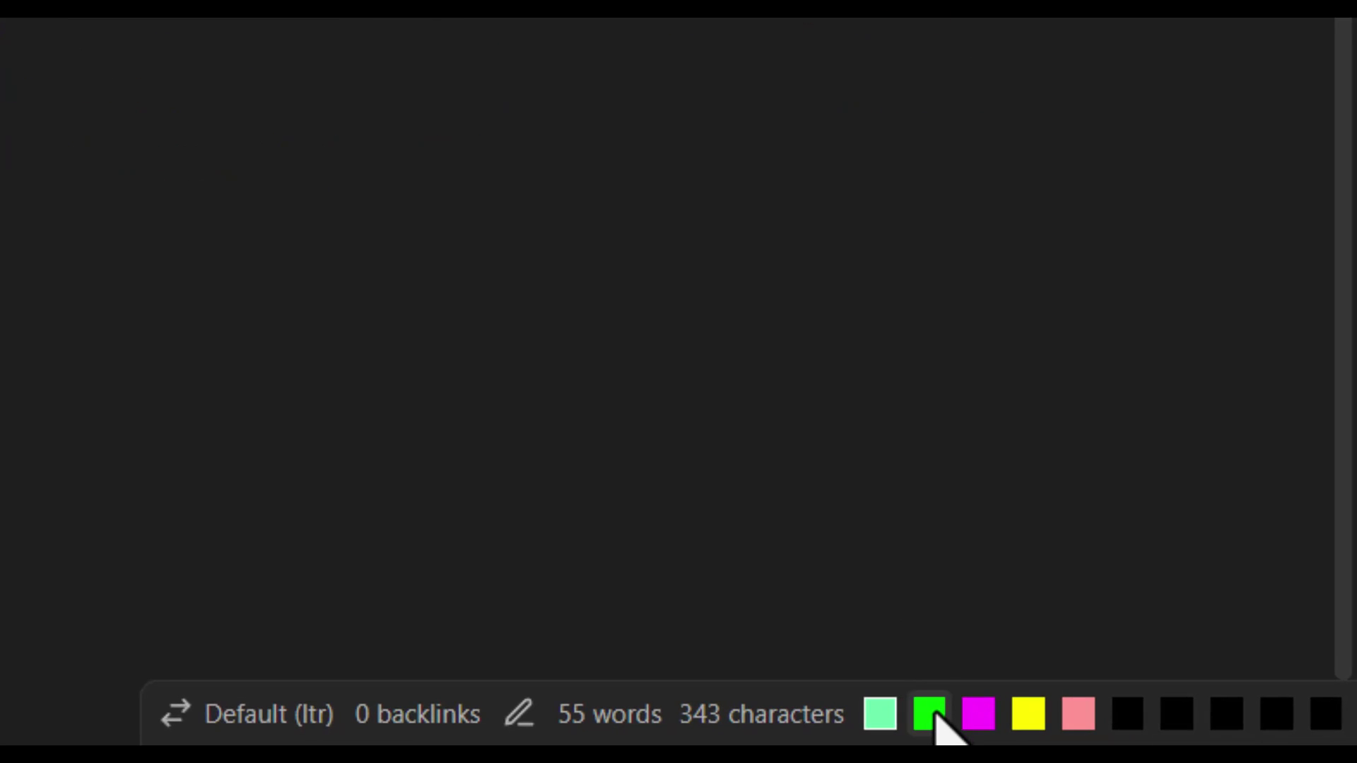
left_click(931, 716)
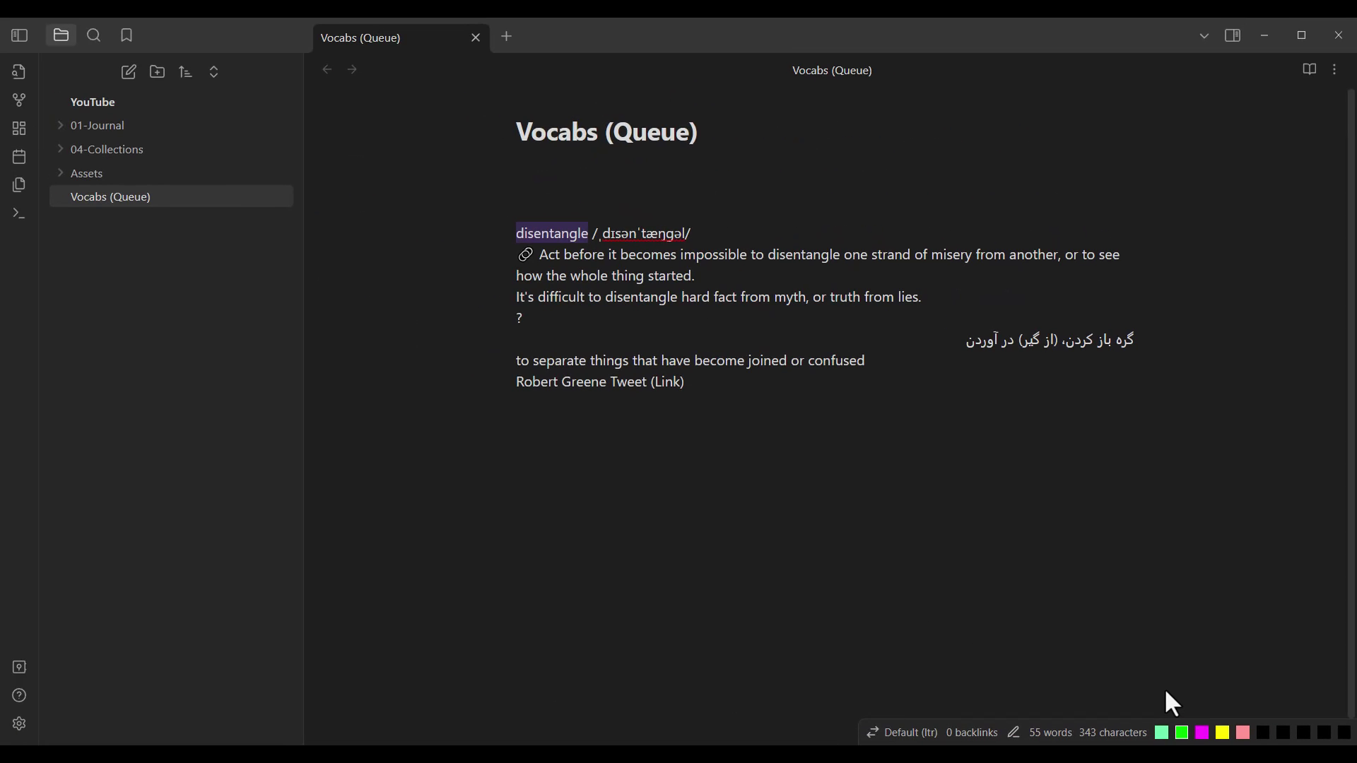
key("ctrl+shift+c")
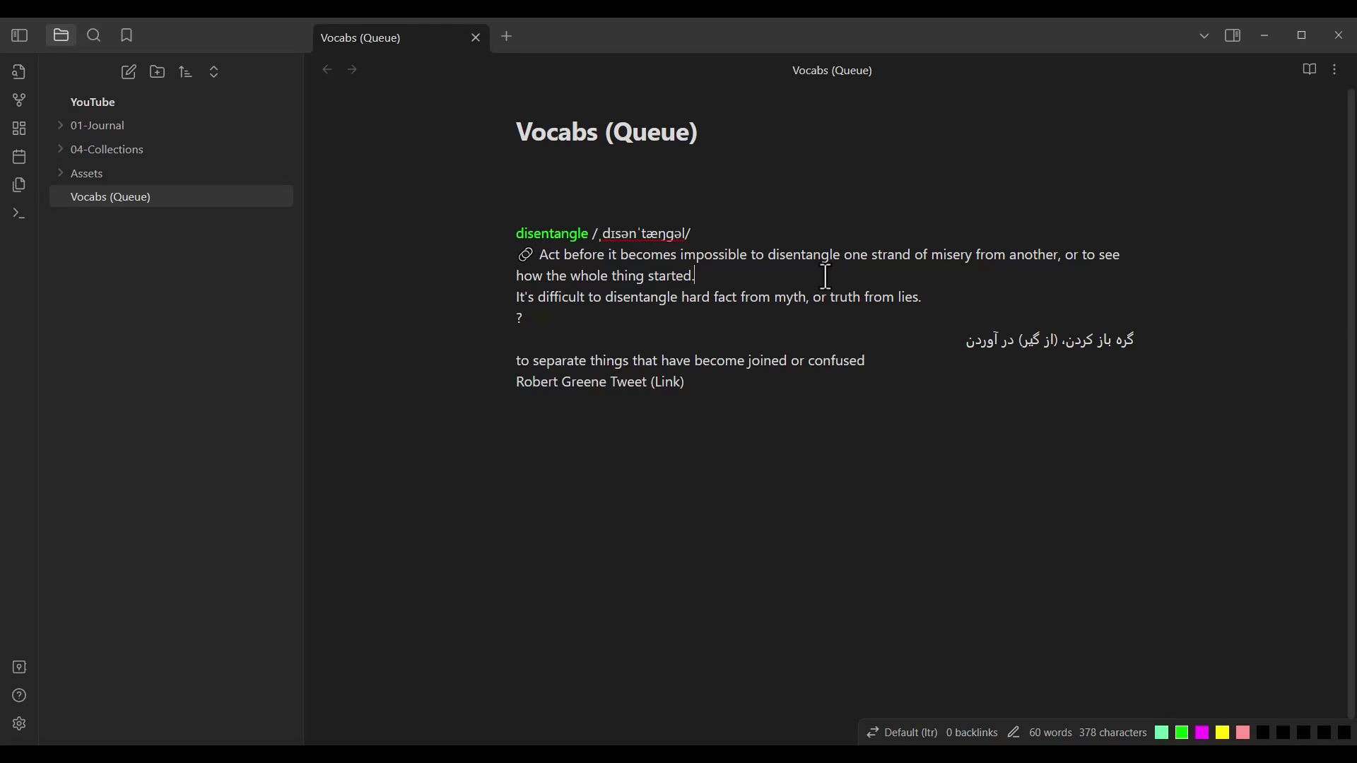
double_click(804, 256)
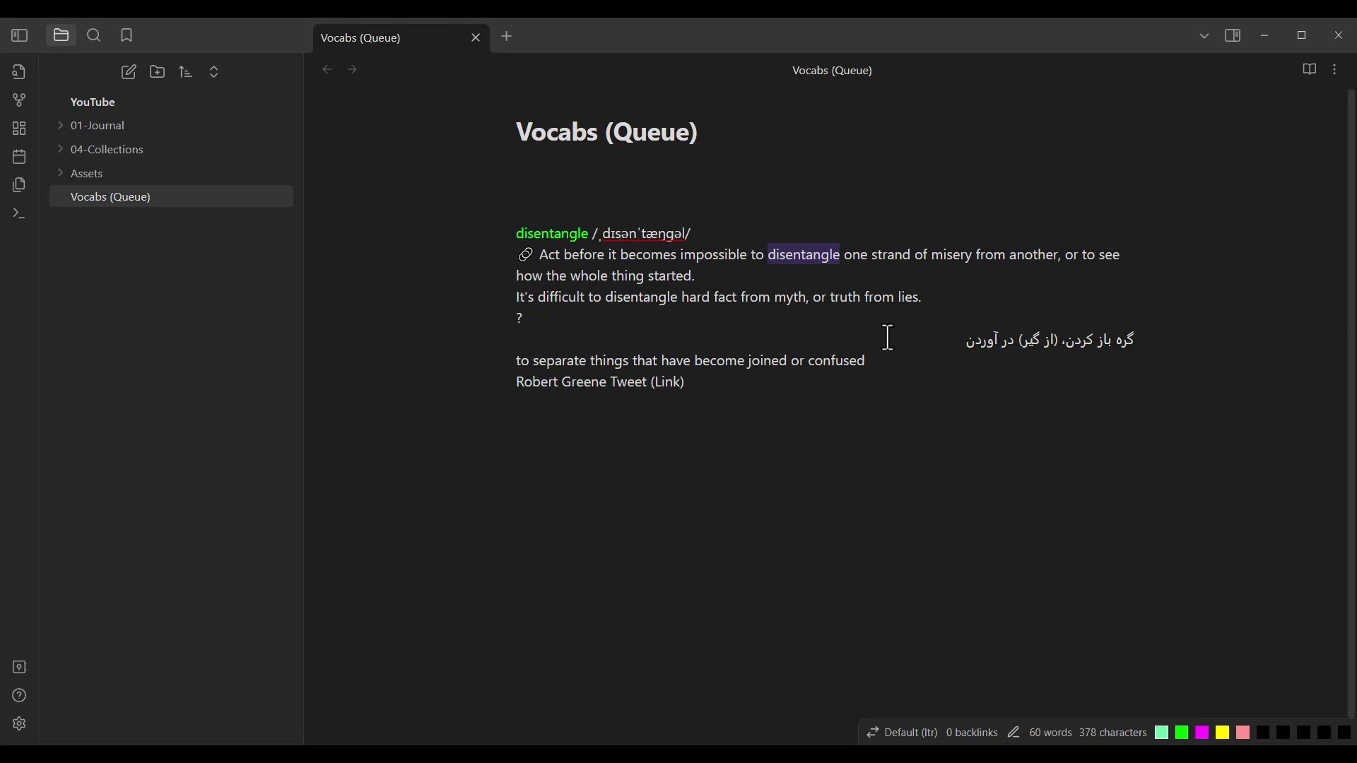
key("ctrl+1")
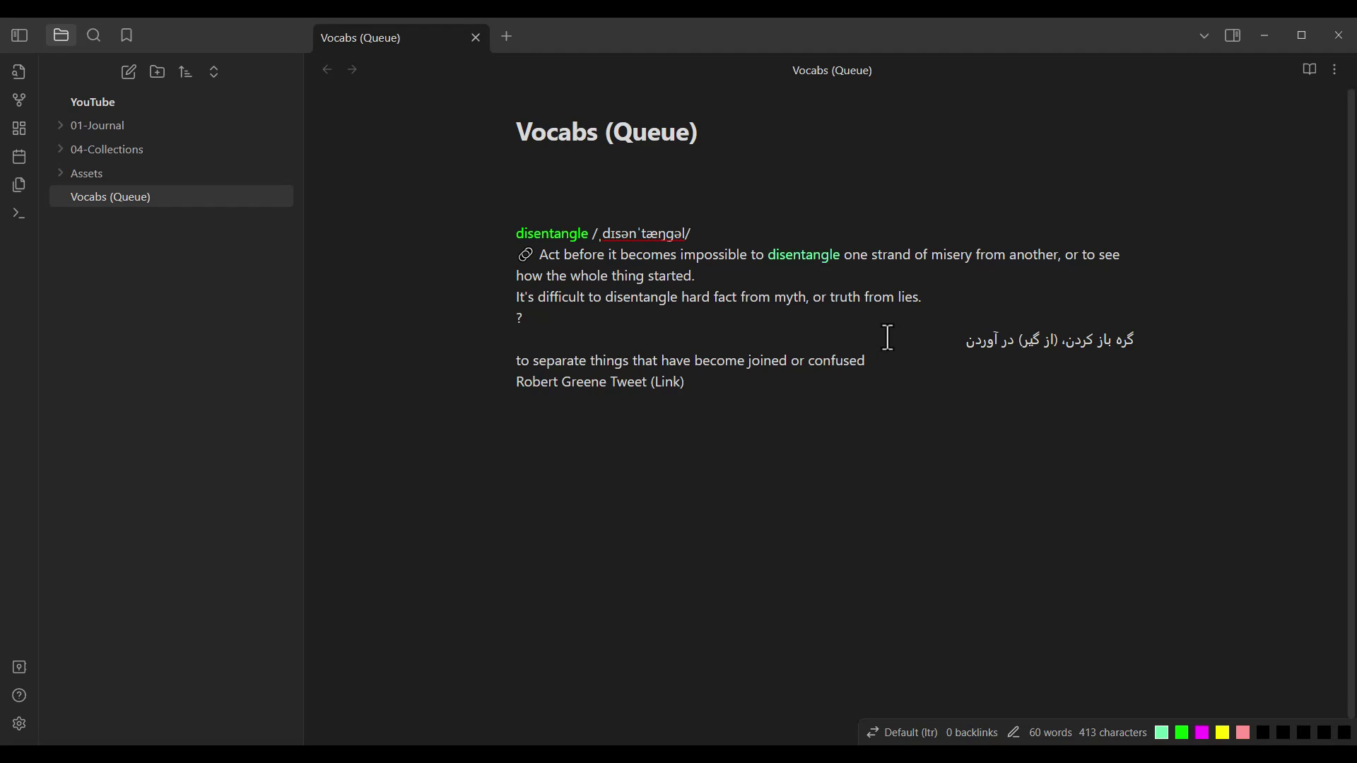
double_click(659, 299)
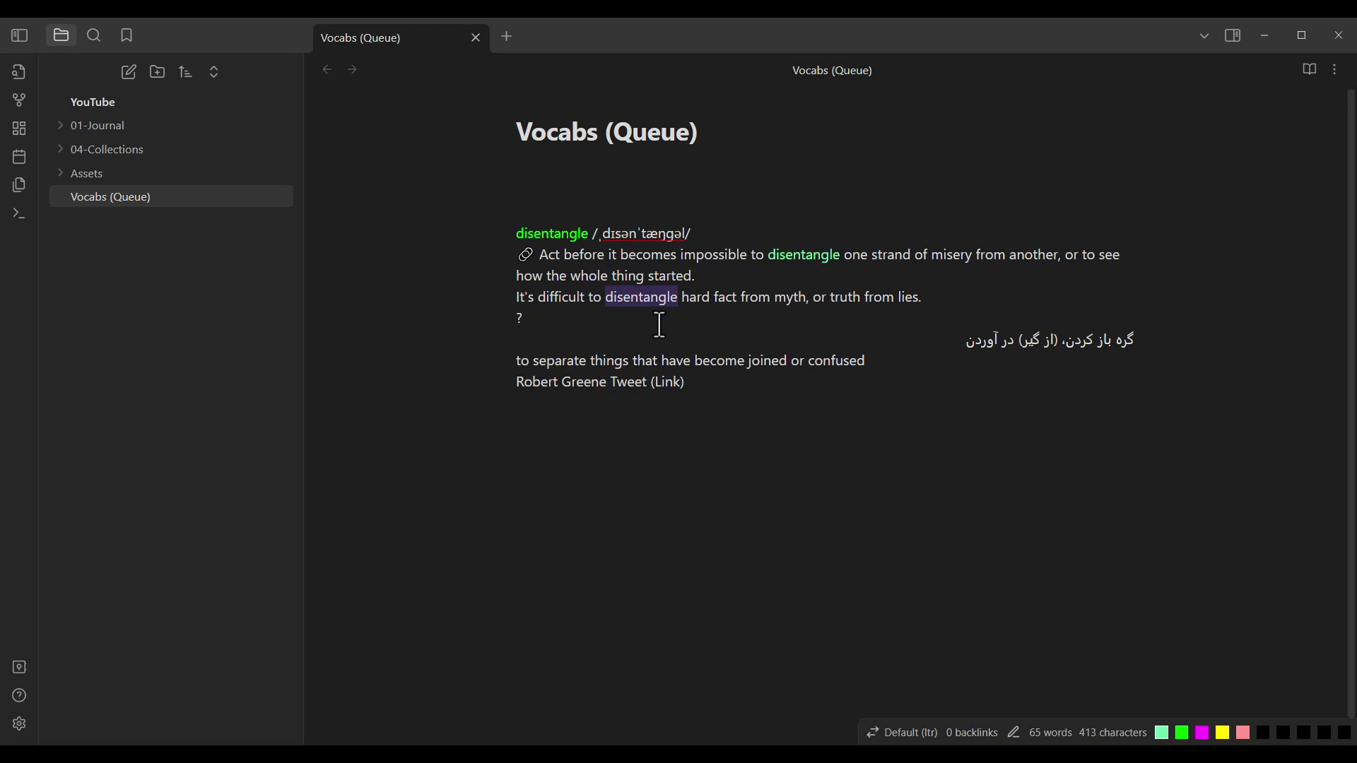
key("ctrl+1")
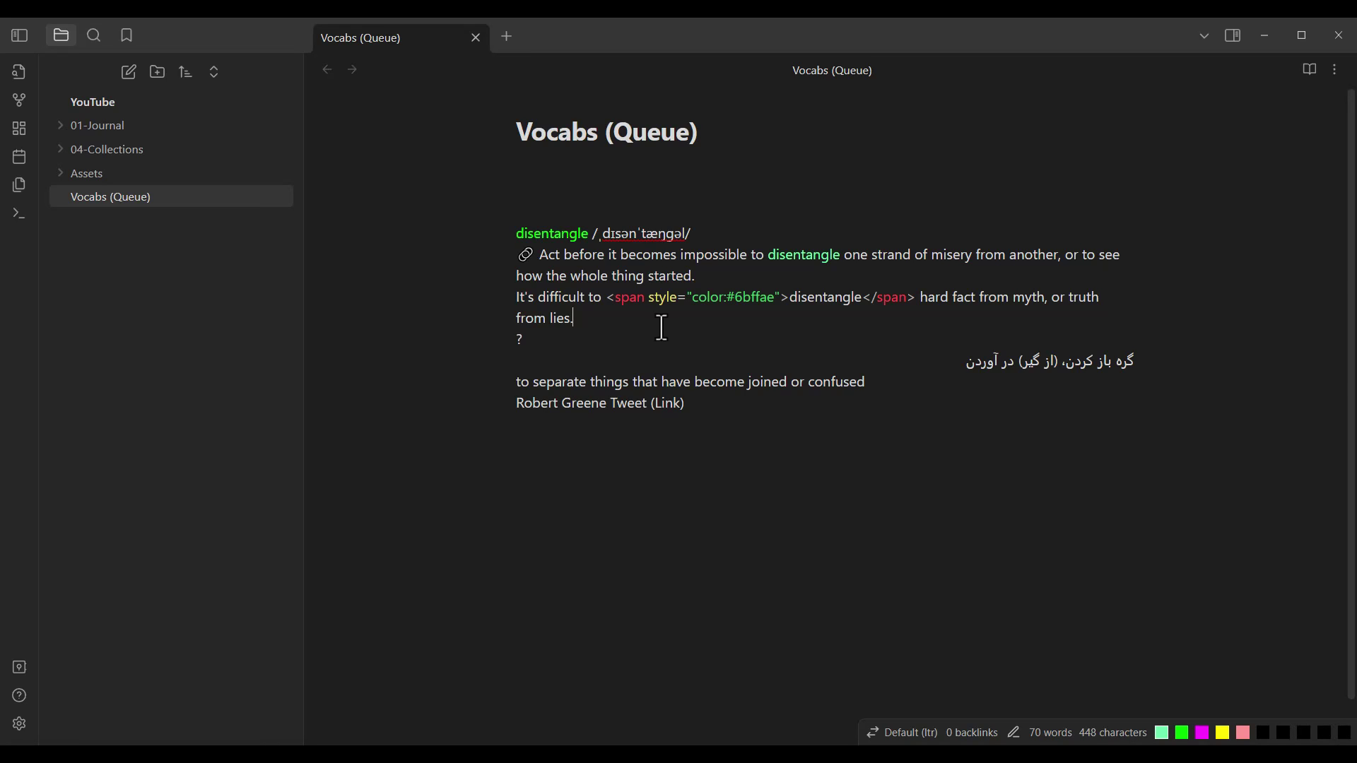
left_click(660, 327)
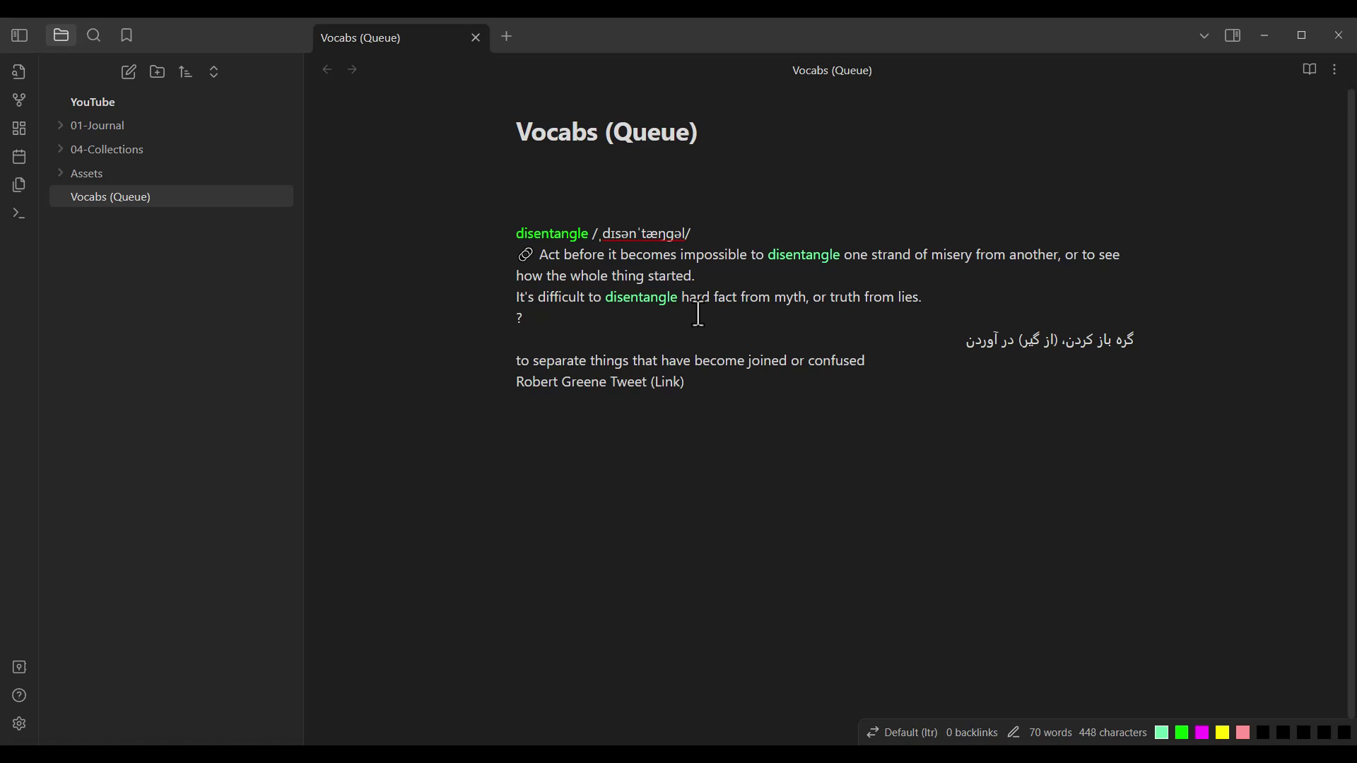
left_click_drag(882, 359, 530, 369)
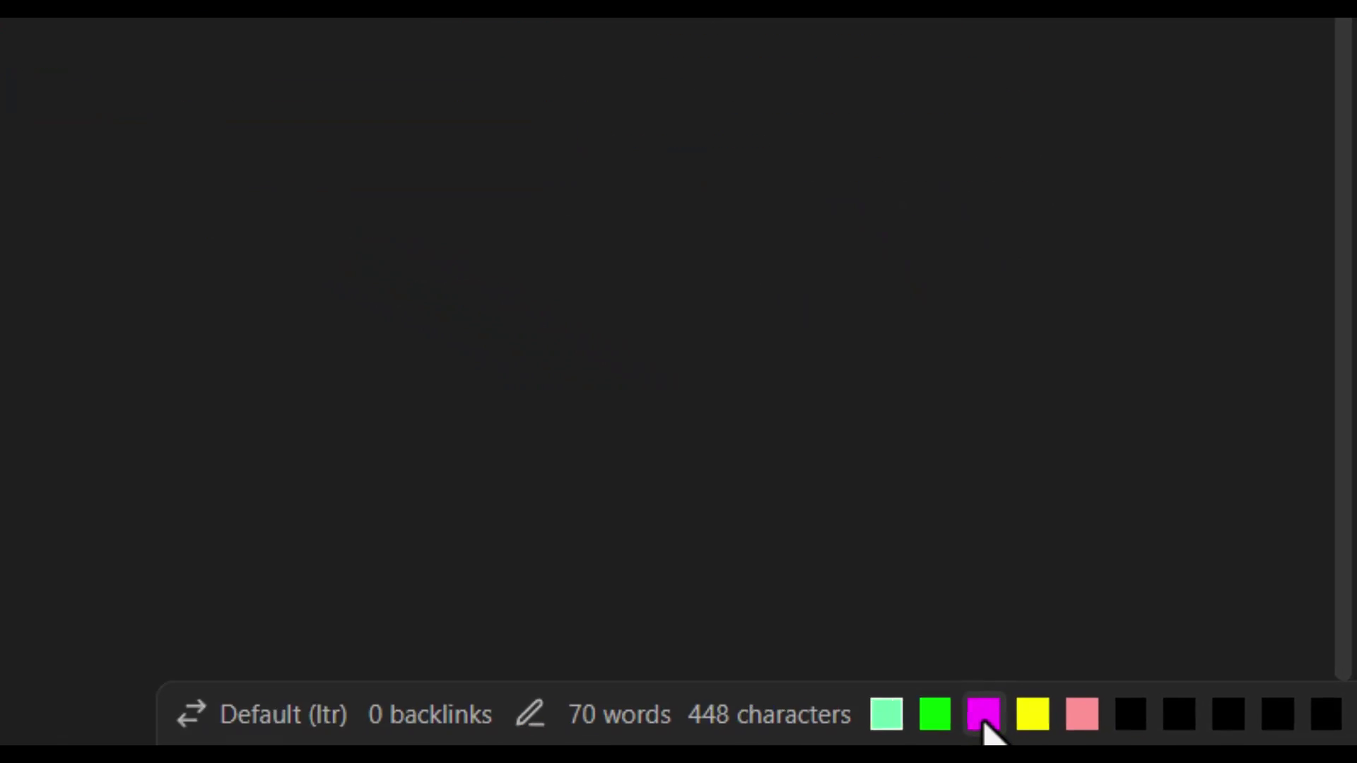
Step: Colour the definition and Persian translation lines magenta and uncolour the first example's 'disentangle'
left_click(957, 713)
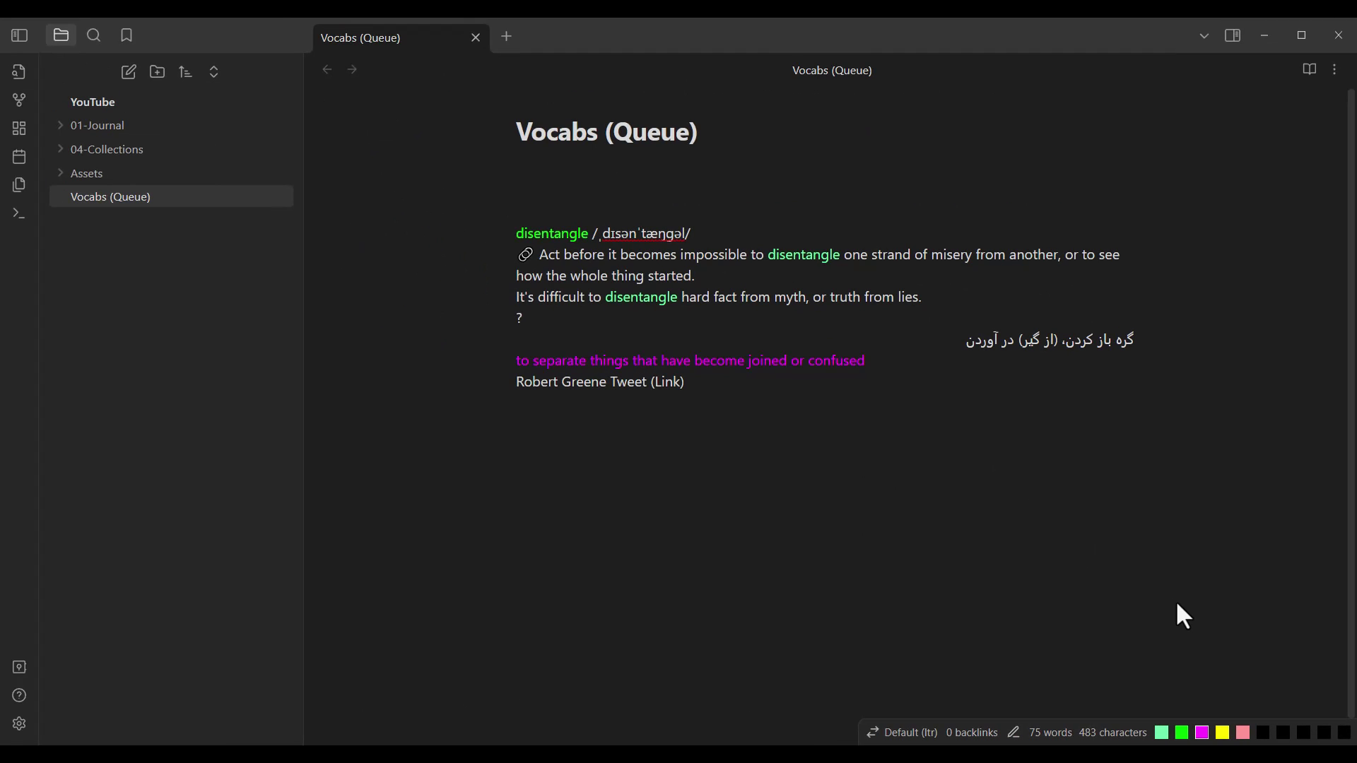
triple_click(989, 346)
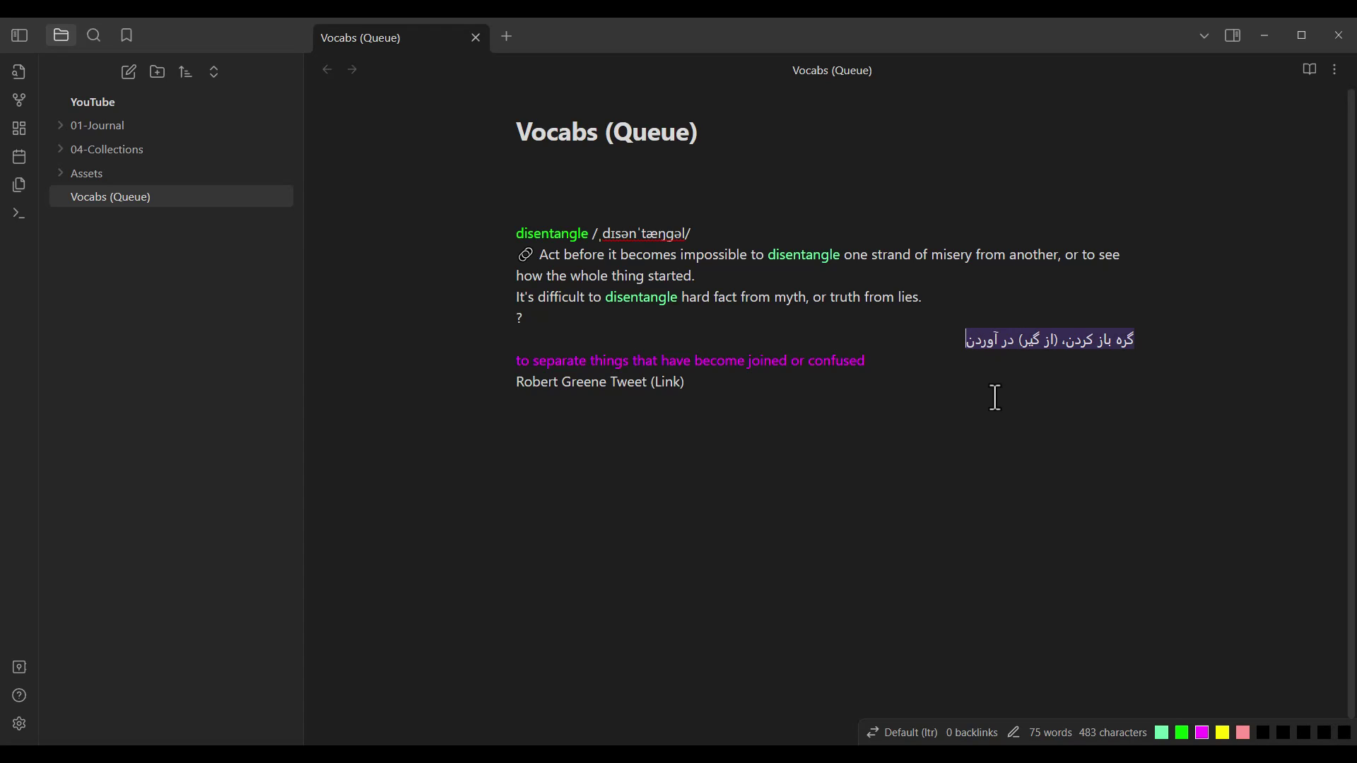
key("alt+3")
left_click(939, 321)
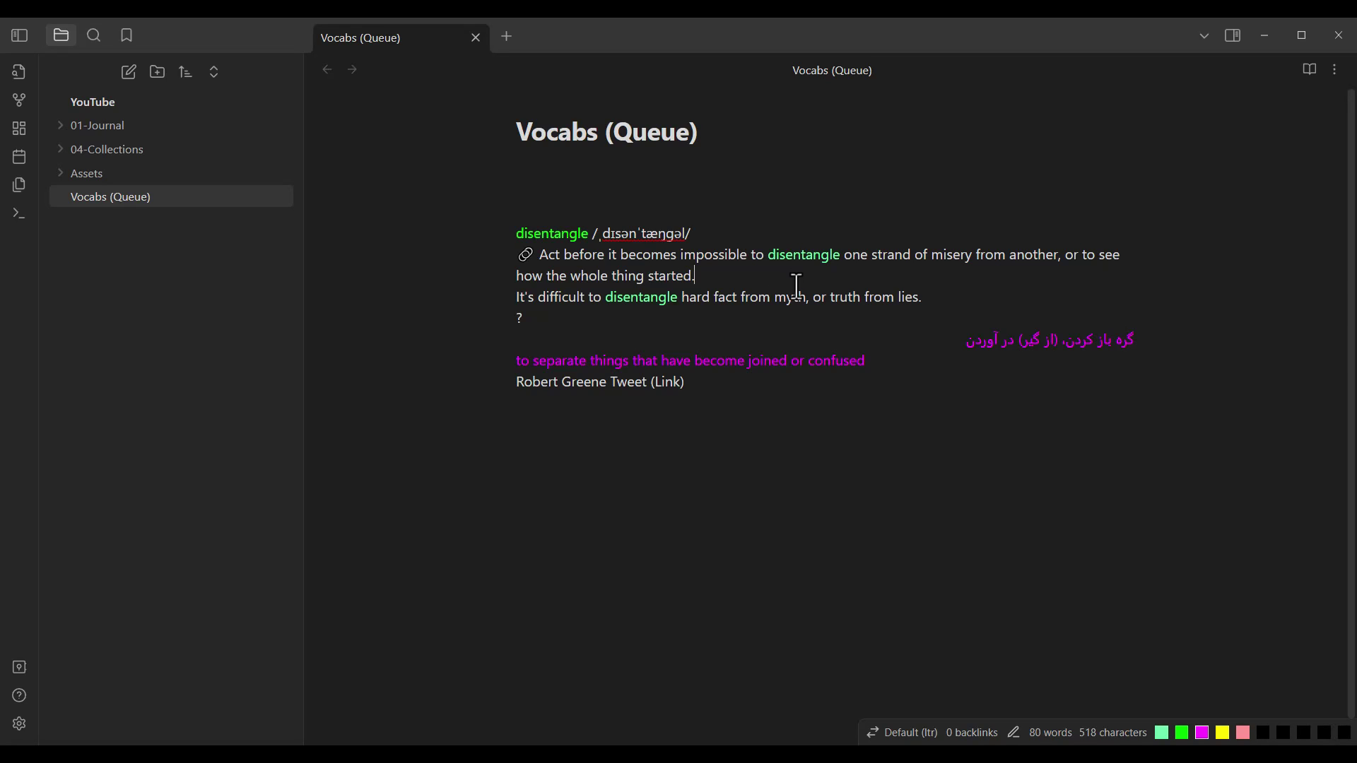
left_click(801, 259)
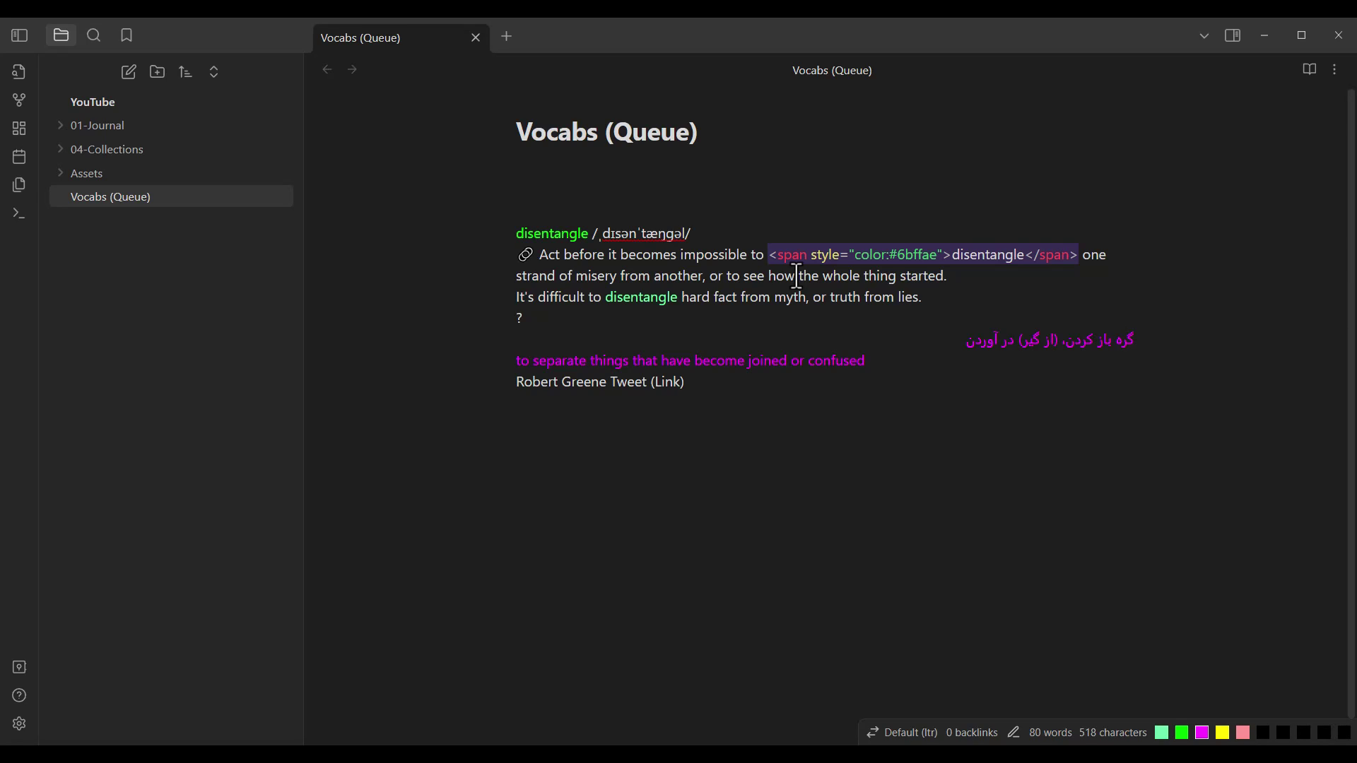
key("ctrl+z")
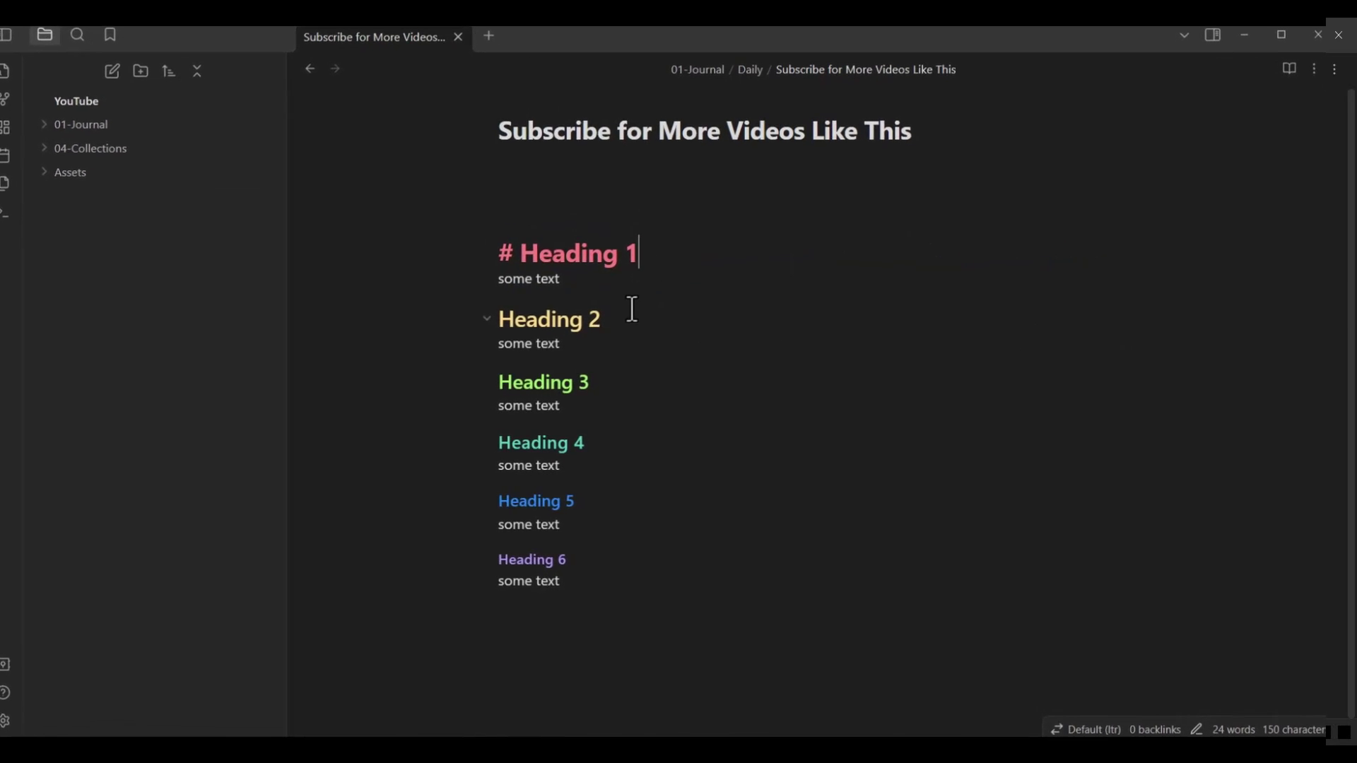
left_click(632, 311)
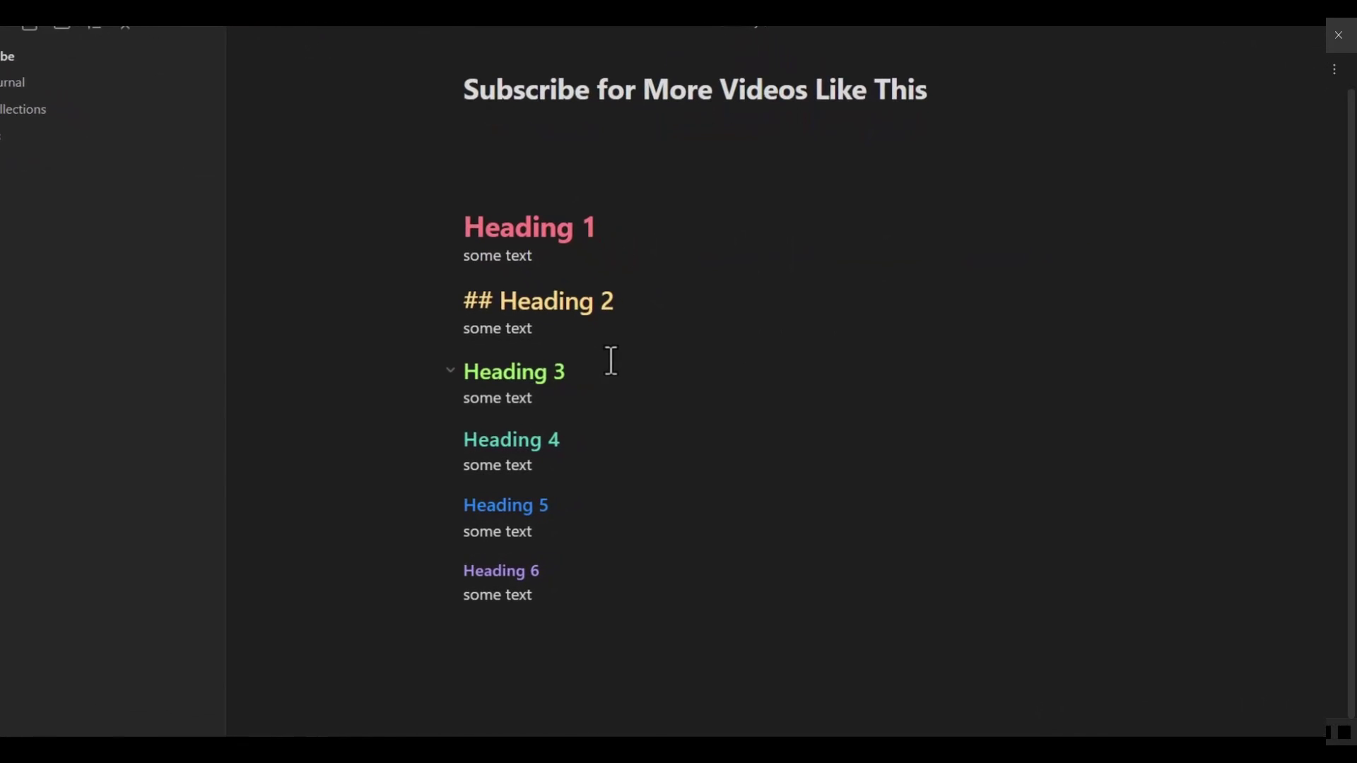
left_click(609, 366)
left_click(616, 442)
left_click(592, 505)
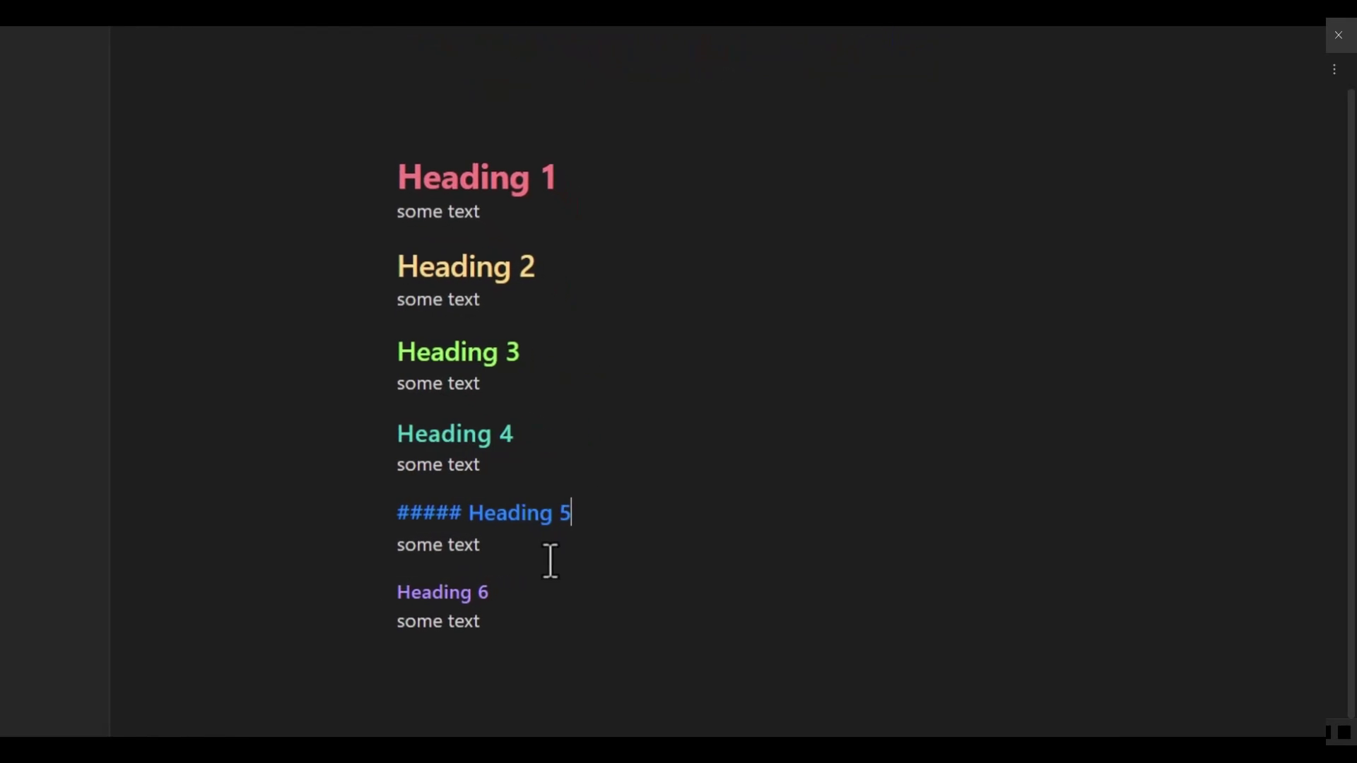
left_click(533, 587)
left_click(586, 180)
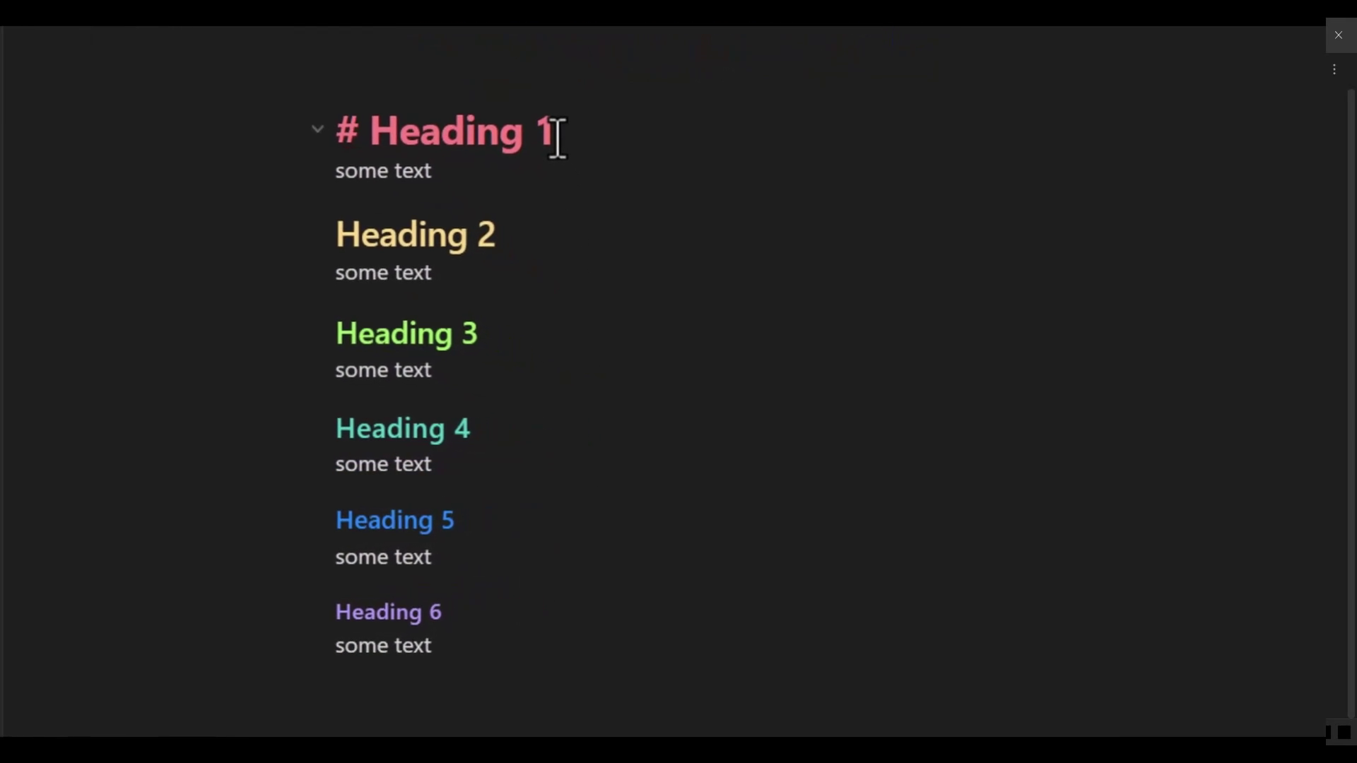